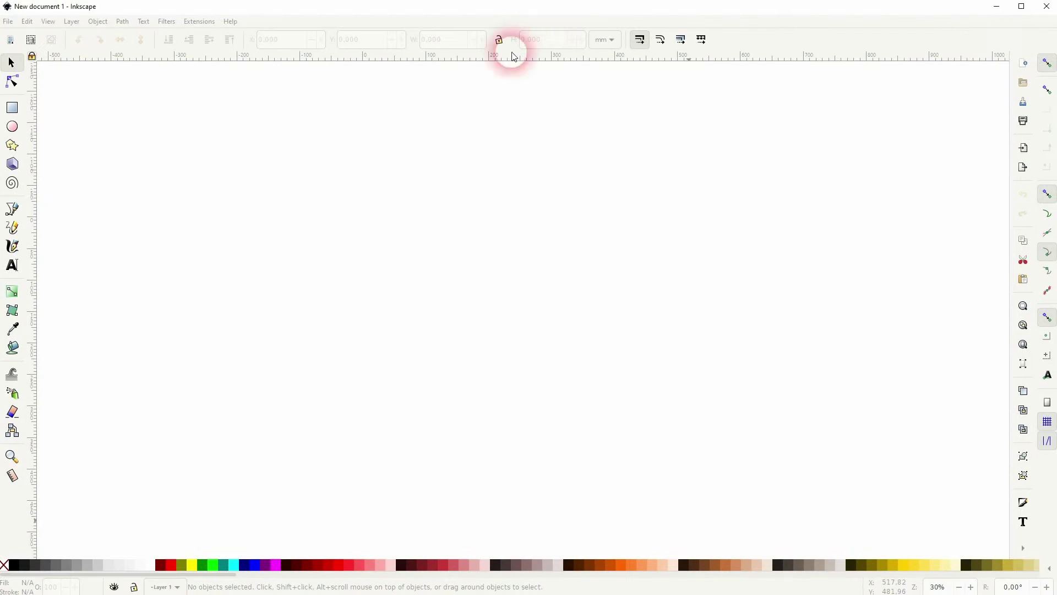
- Add a rectangular grid with 1 mm spacing through Document Properties
click(7, 21)
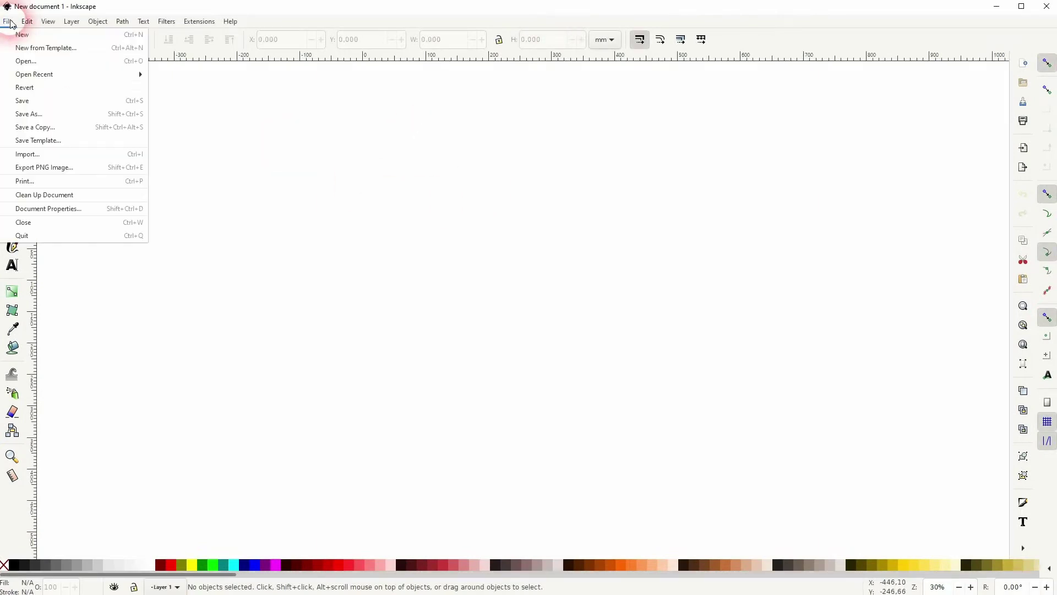
click(63, 211)
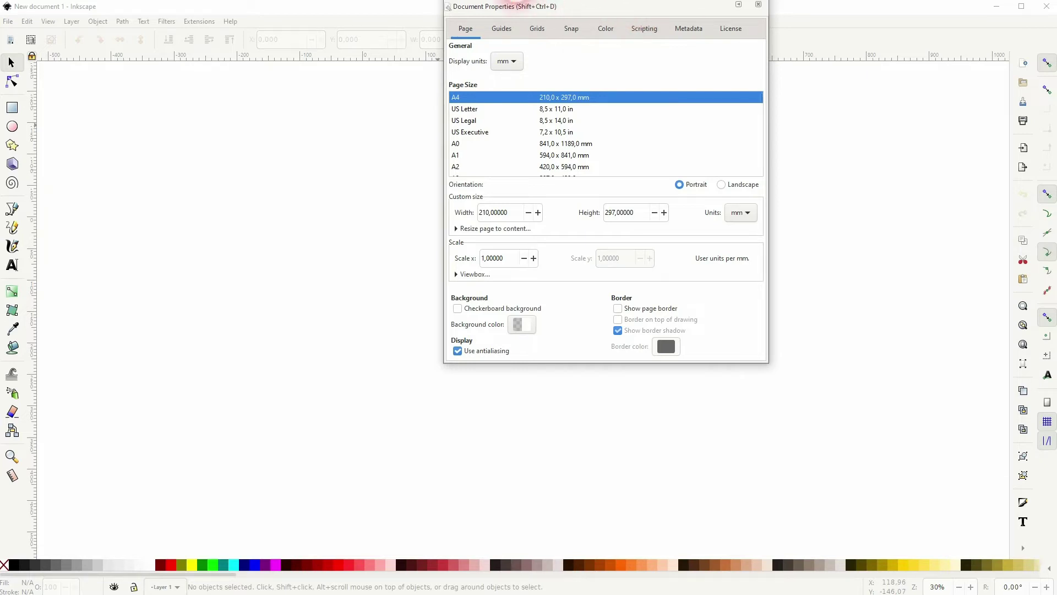
drag(511, 5, 425, 106)
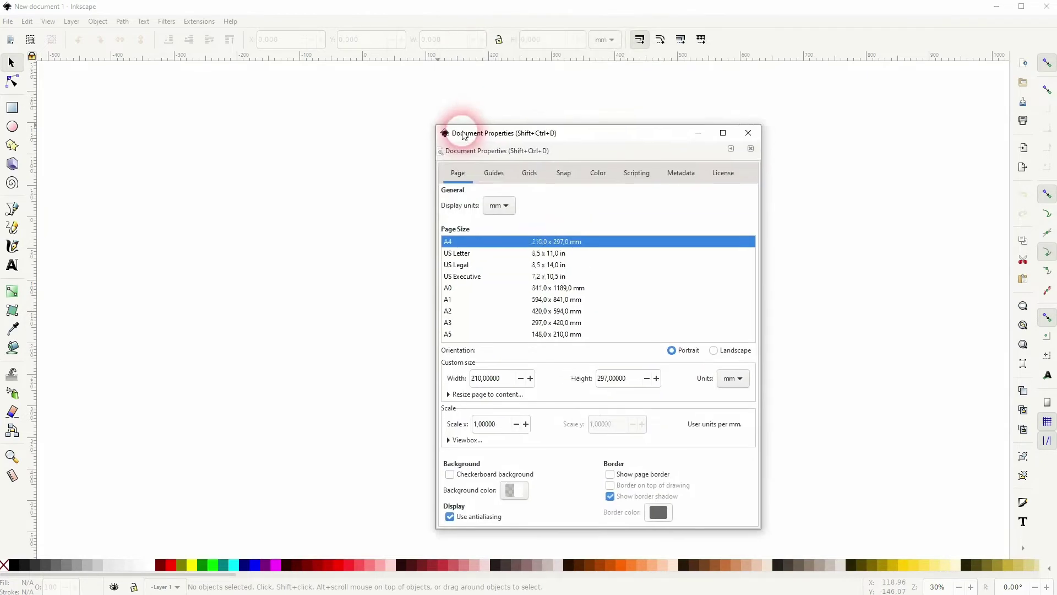
click(429, 152)
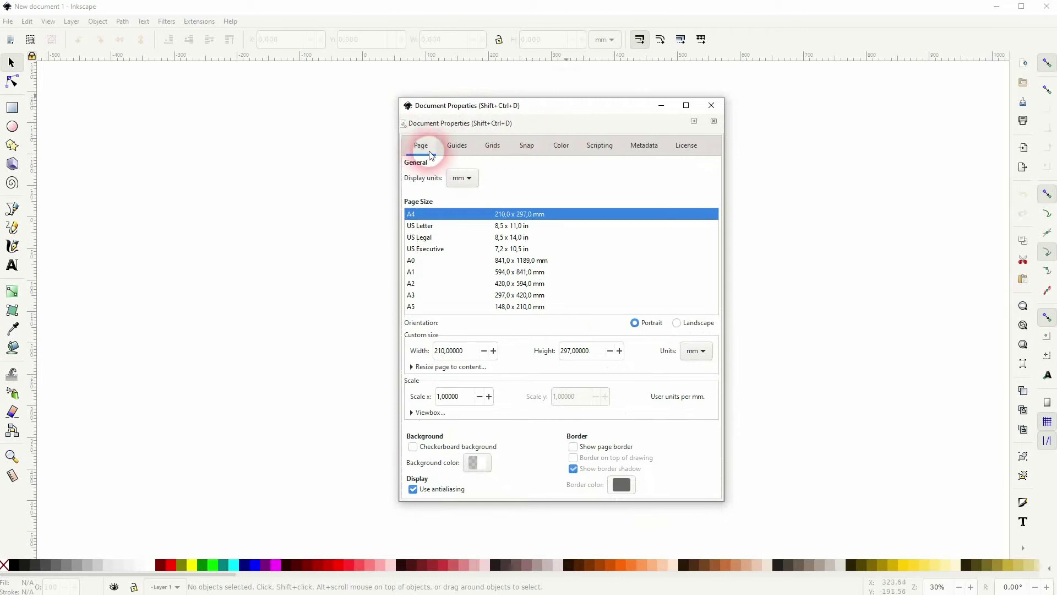
click(493, 147)
click(500, 180)
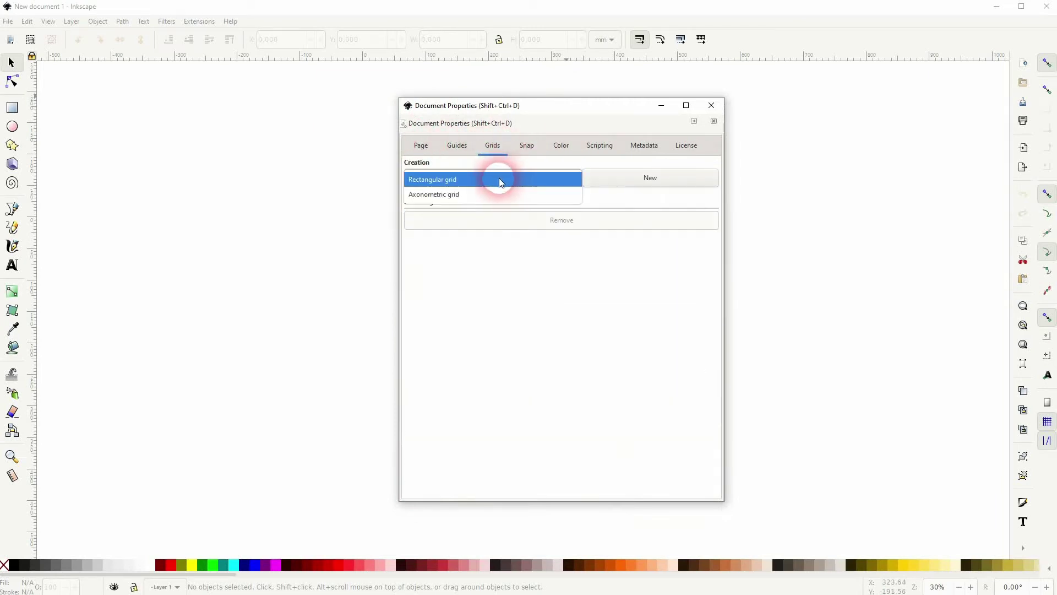
click(613, 185)
click(710, 106)
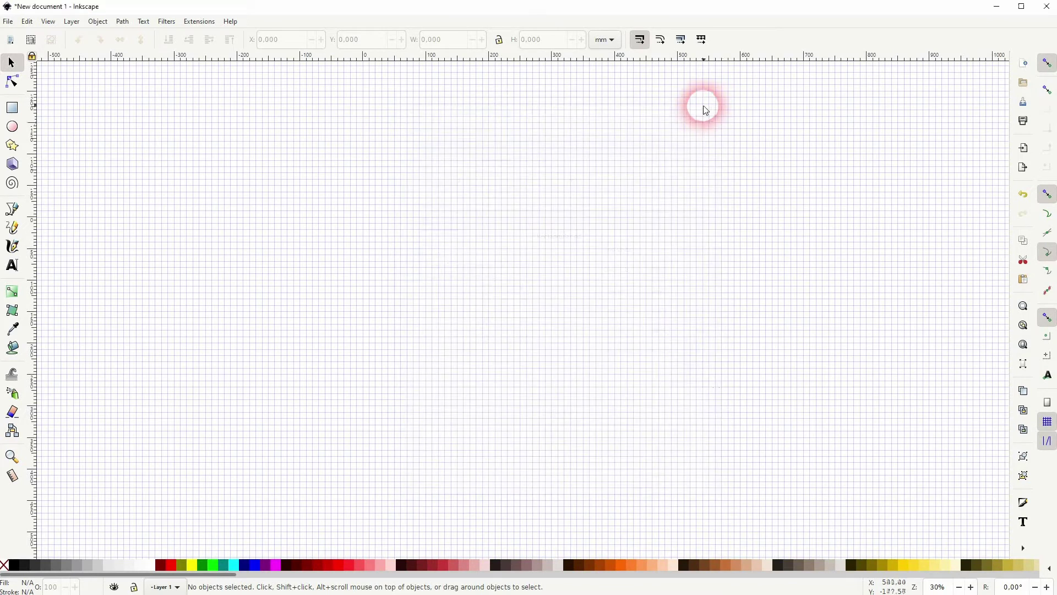
- Draw a 10 × 30 mm black rectangle snapped to the grid, then deselect it
click(12, 108)
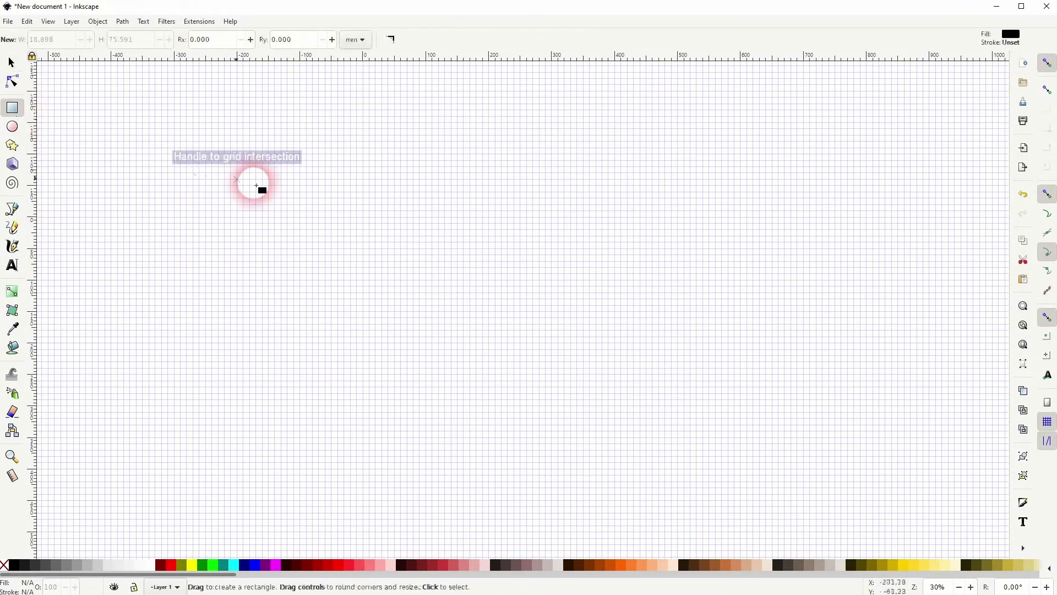
drag(307, 198, 307, 216)
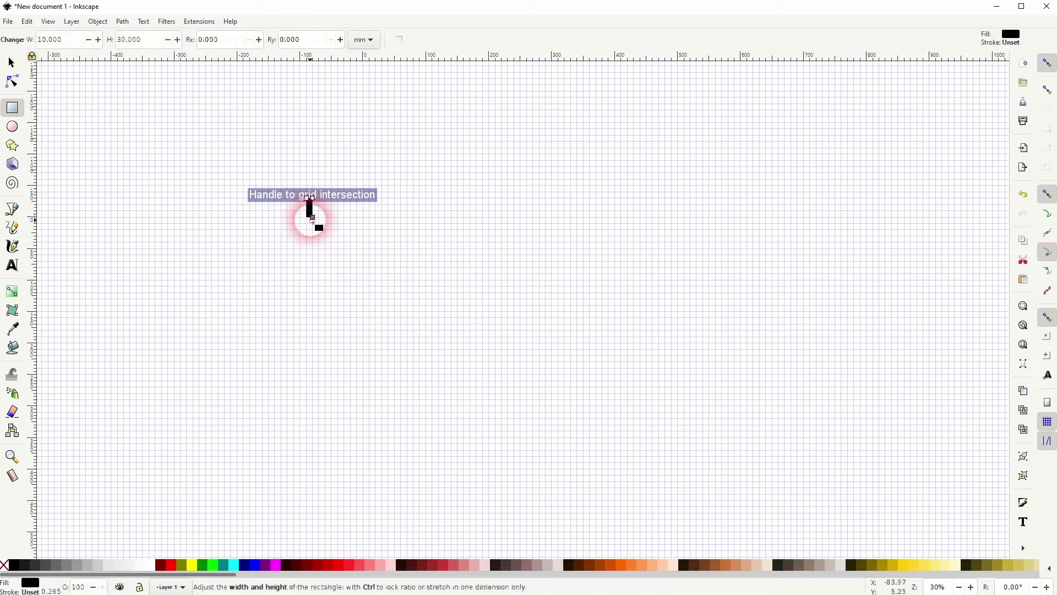
scroll(307, 217, up, 4)
scroll(309, 221, up, 2)
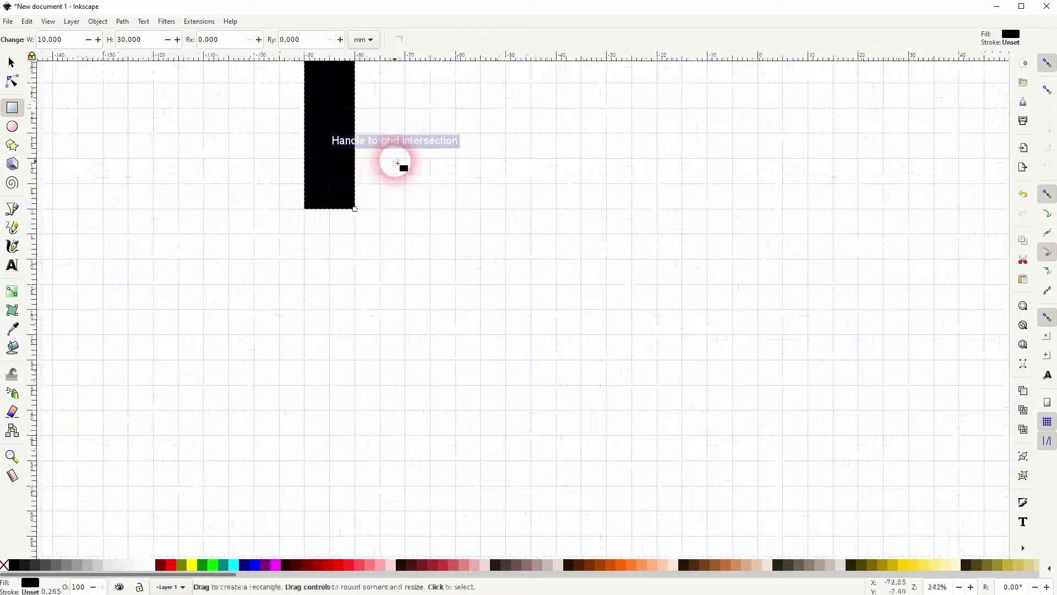
scroll(413, 149, right, 2)
scroll(359, 216, up, 3)
scroll(368, 227, left, 1)
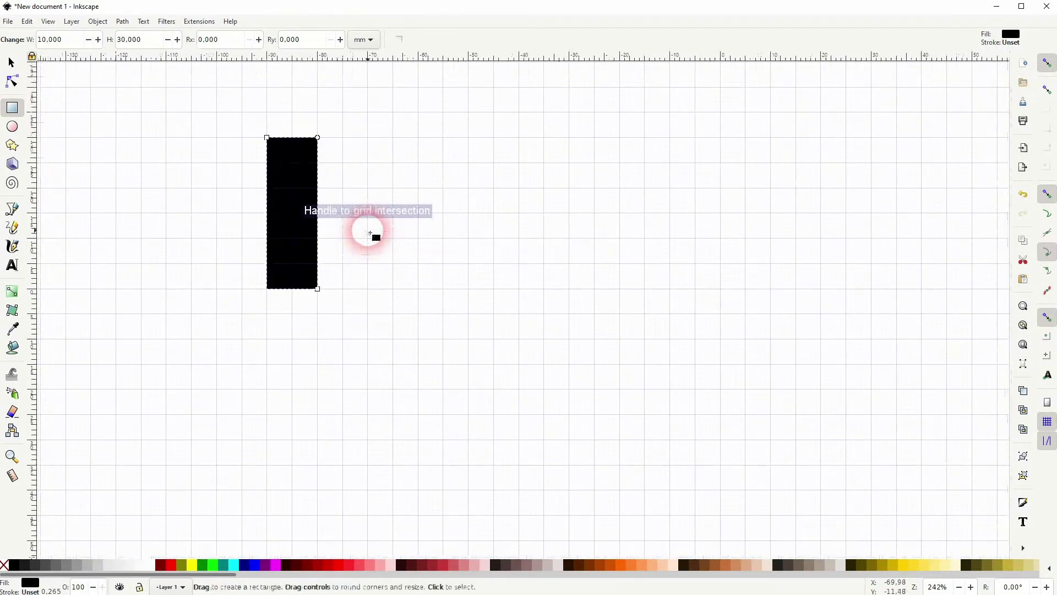
click(11, 63)
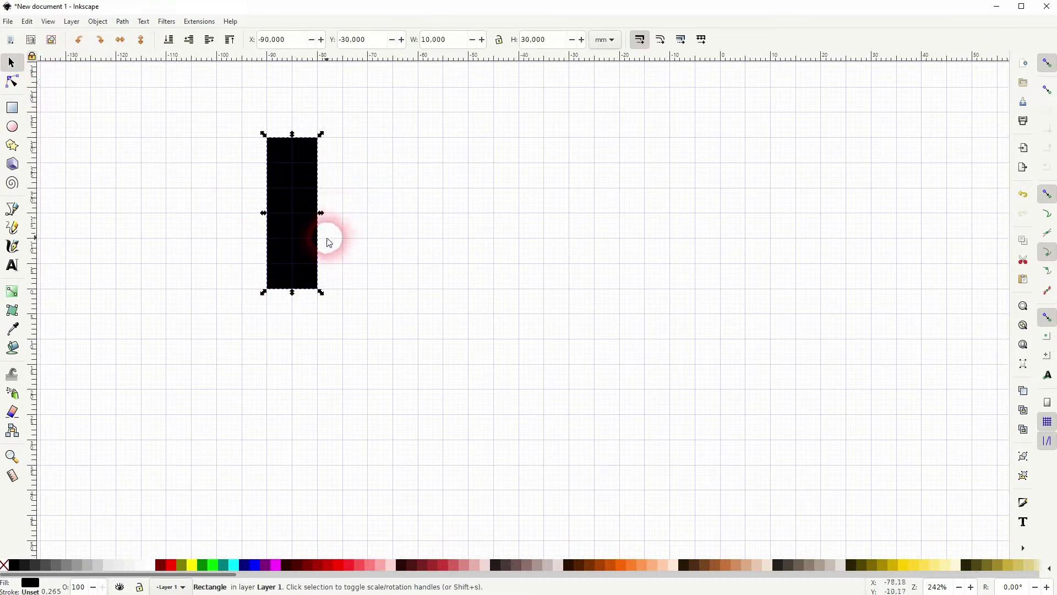
click(329, 263)
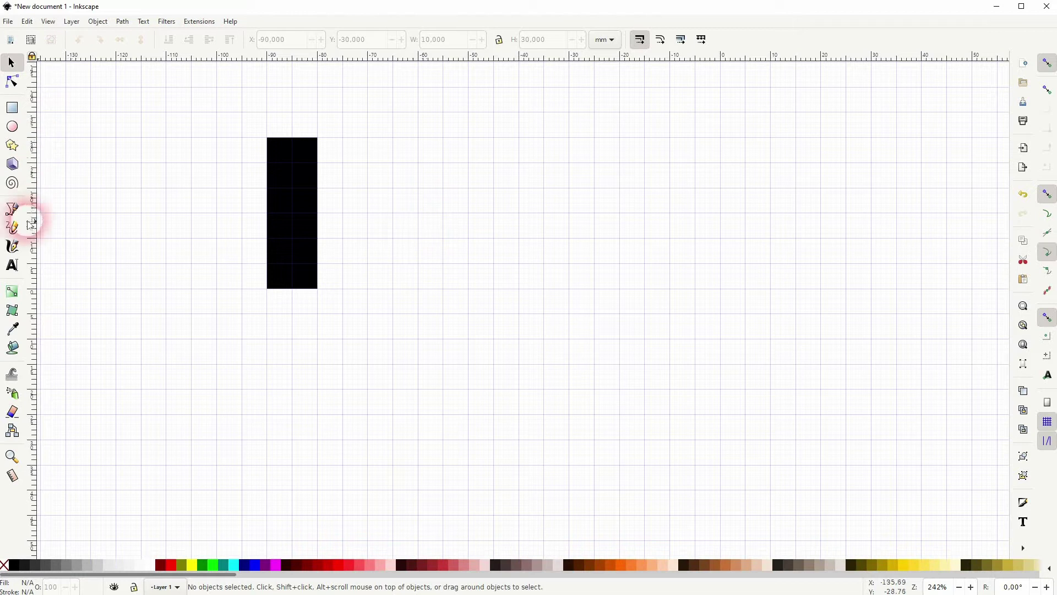
- Type the text '6=1' to the left of the rectangle
click(16, 266)
click(112, 198)
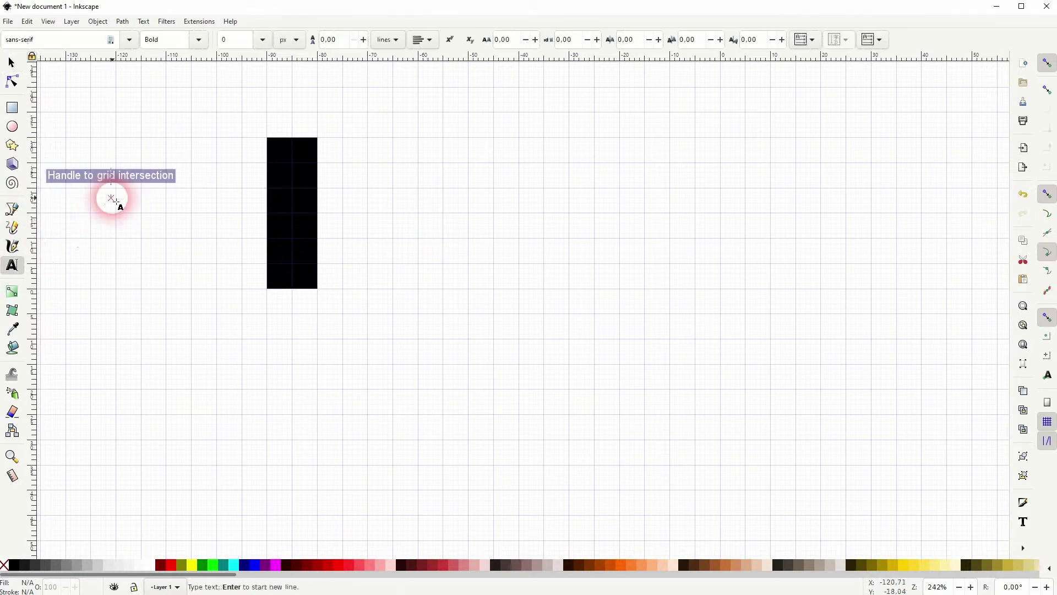
text(6=)
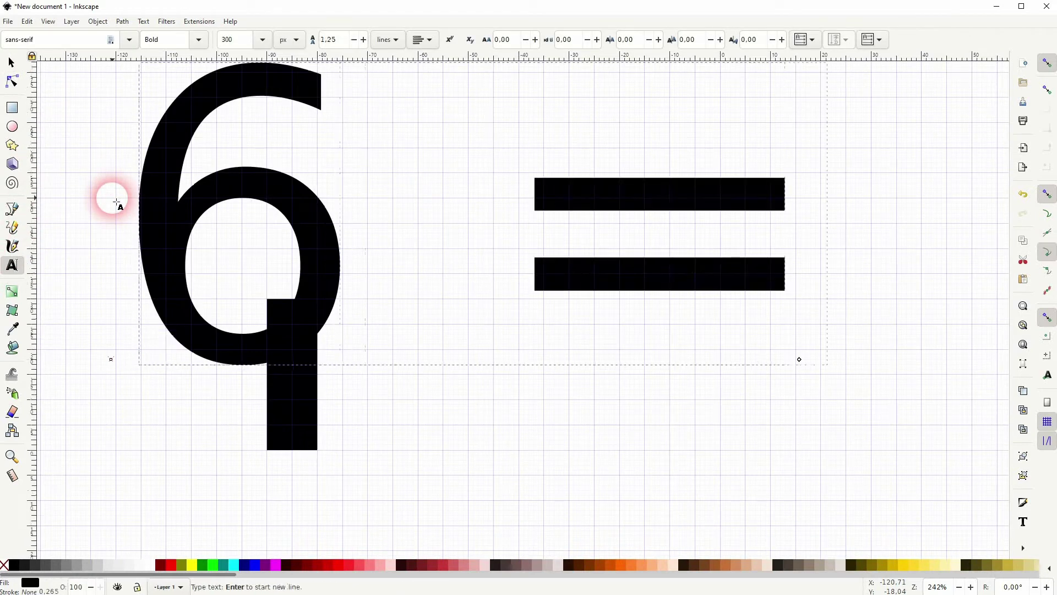
text(1)
click(11, 62)
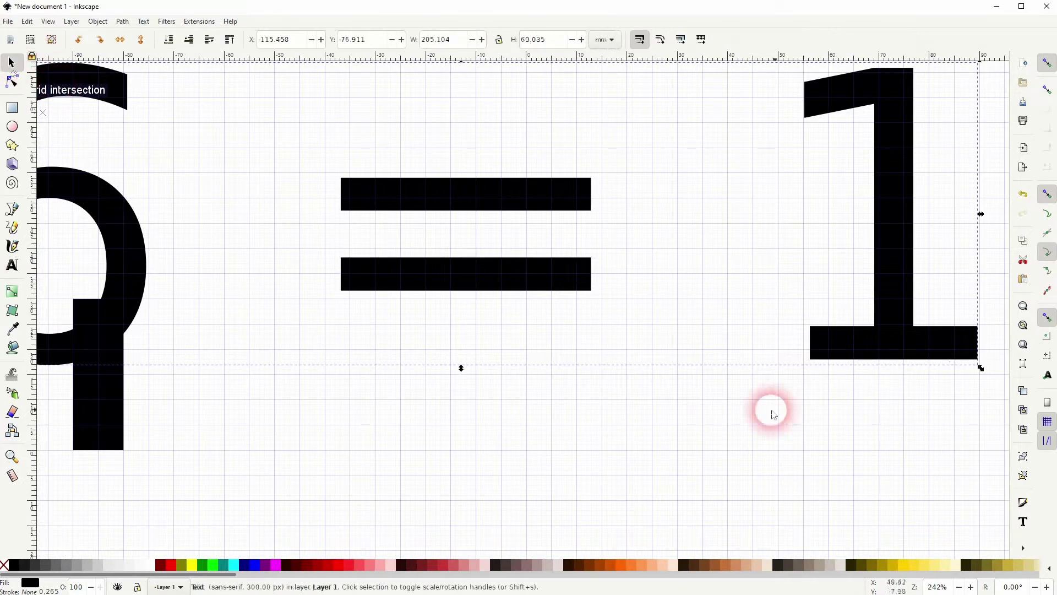
- Shrink the 6 = 1 text to label size and place it beside the bar
drag(979, 365, 502, 278)
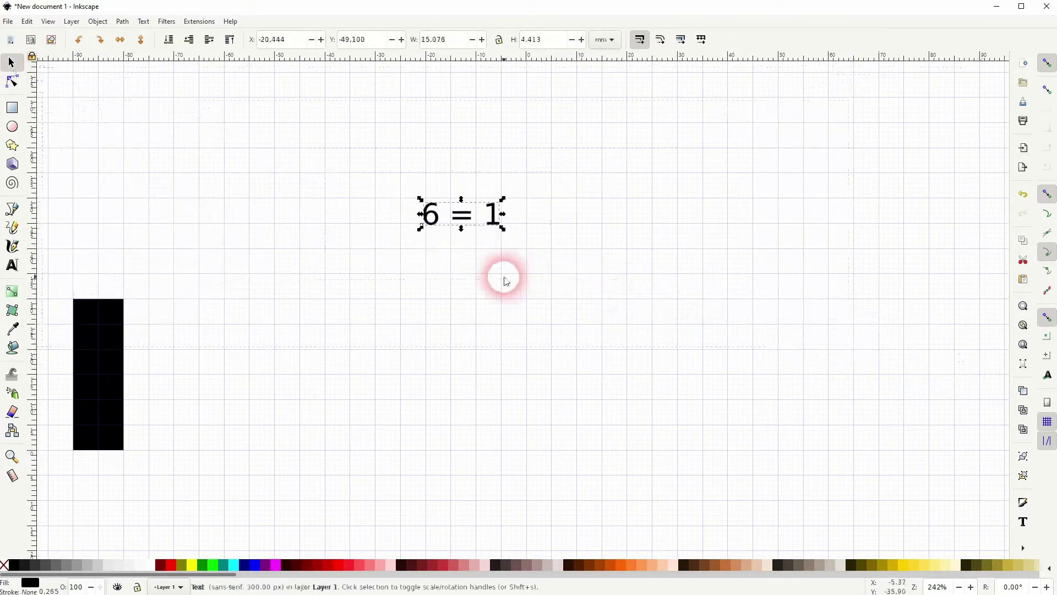
mouse_move(295, 283)
mouse_down()
mouse_move(548, 325)
mouse_move(595, 360)
mouse_up()
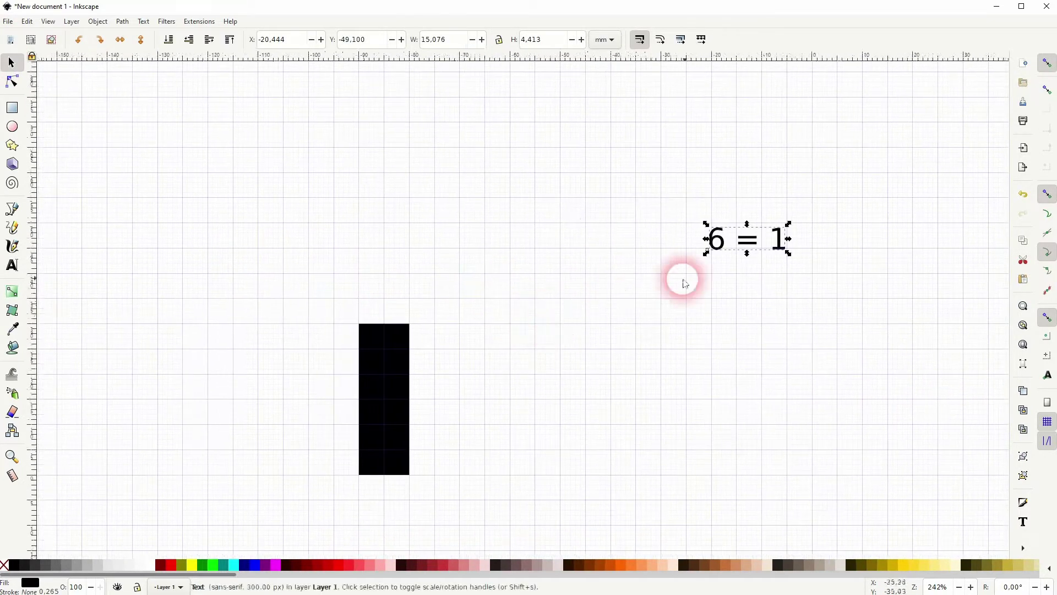
mouse_move(746, 239)
mouse_down()
mouse_move(189, 408)
mouse_move(261, 395)
mouse_up()
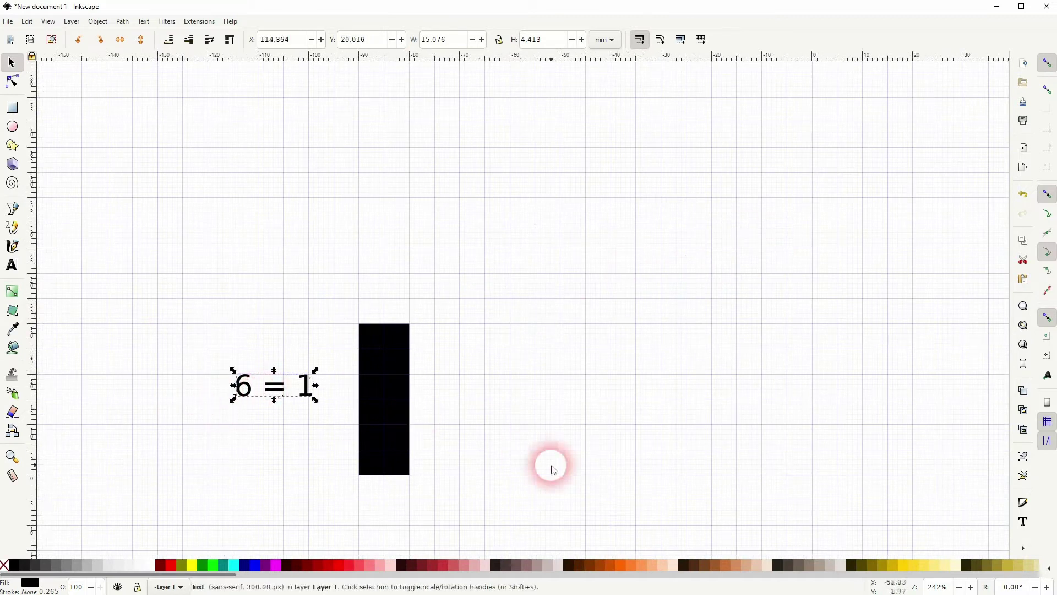
drag(550, 464, 521, 211)
click(509, 212)
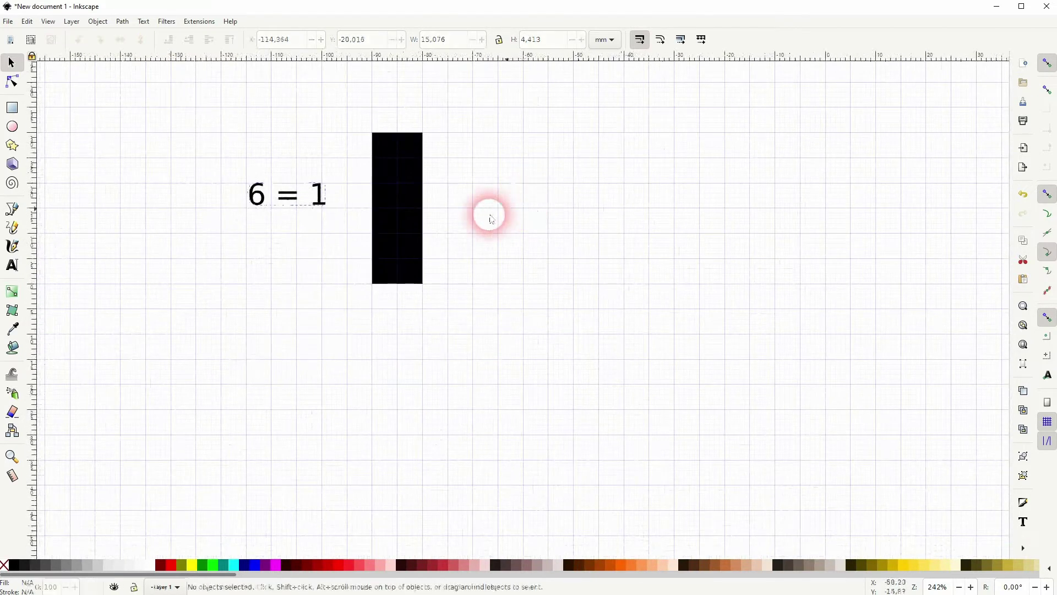
- Copy the rectangle below and narrow the top bar to 5 mm wide
click(413, 217)
drag(392, 205, 394, 382)
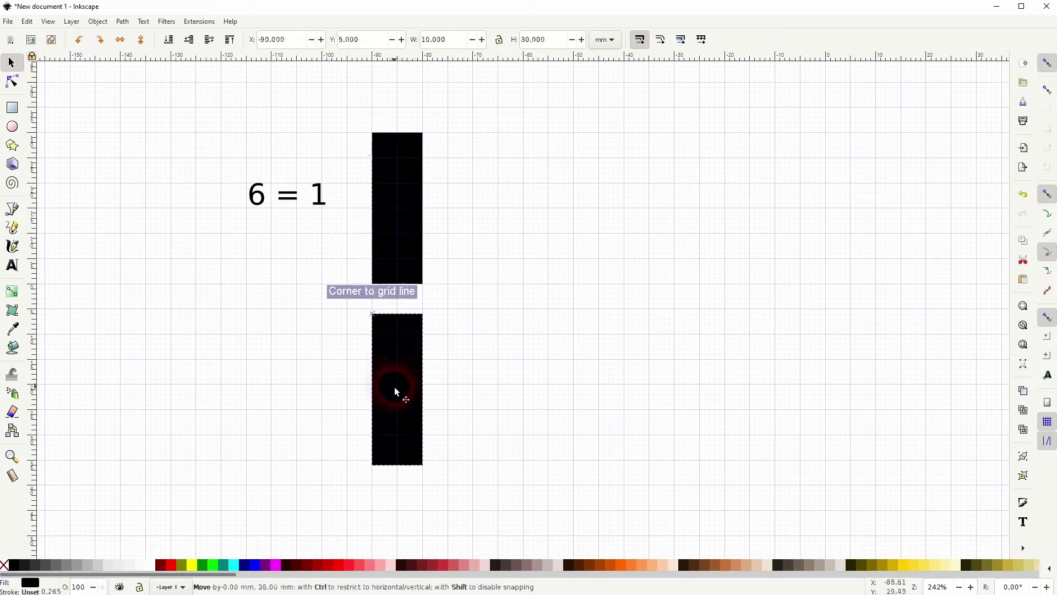
click(465, 366)
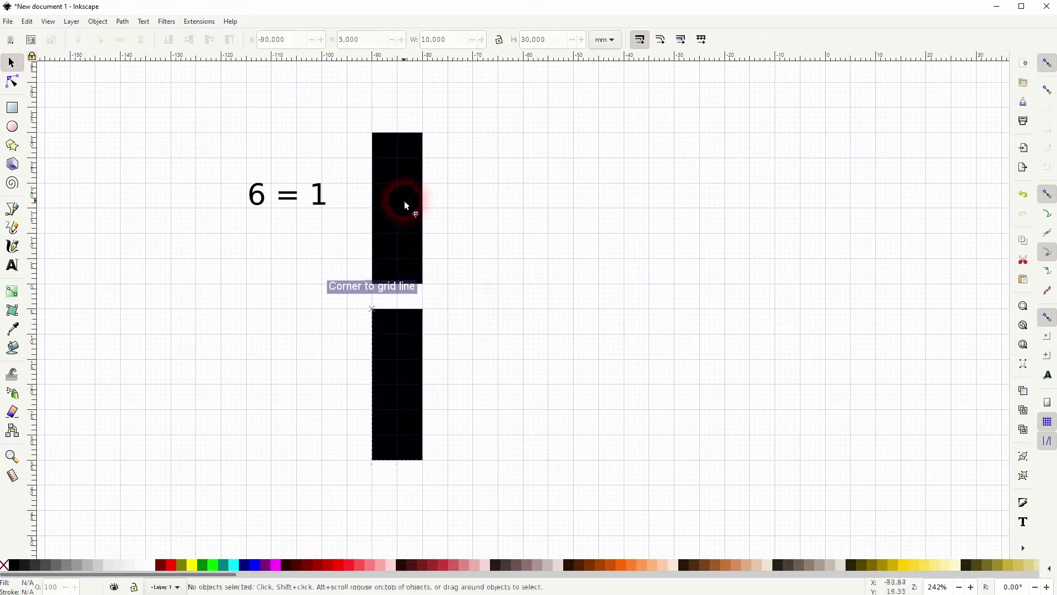
click(415, 204)
drag(425, 209, 403, 215)
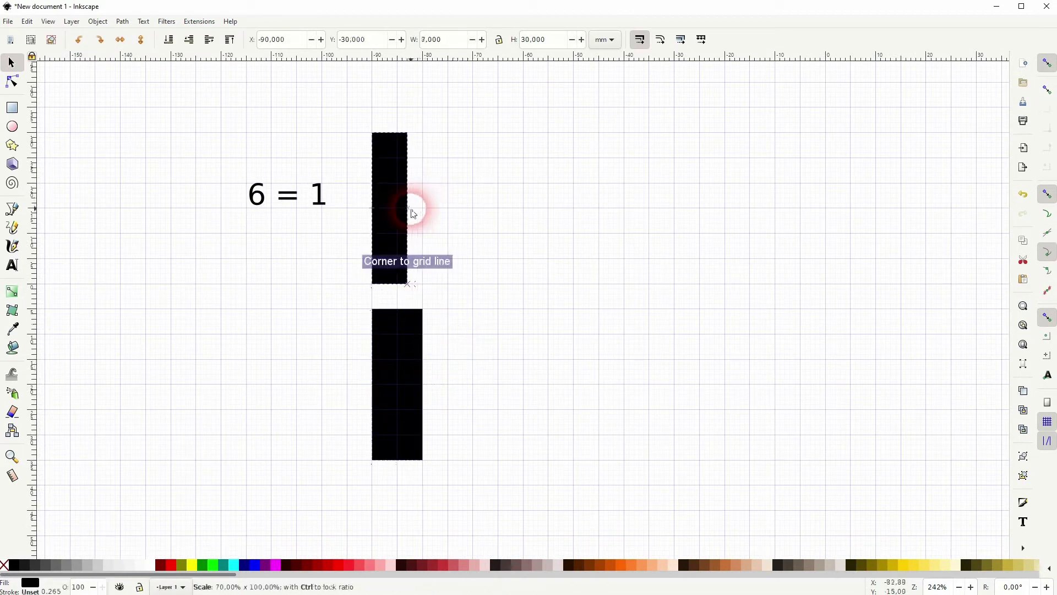
- Replace the lower copy with a duplicate of the 5 mm bar, moved straight down
click(401, 313)
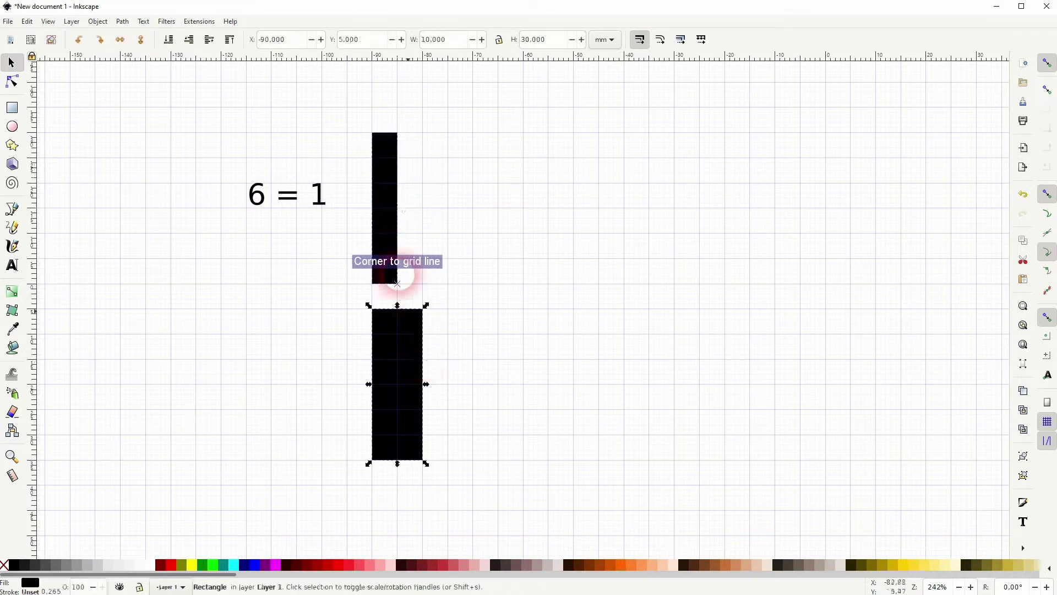
key(Delete)
click(385, 224)
key(ctrl+d)
drag(385, 223, 383, 404)
click(480, 432)
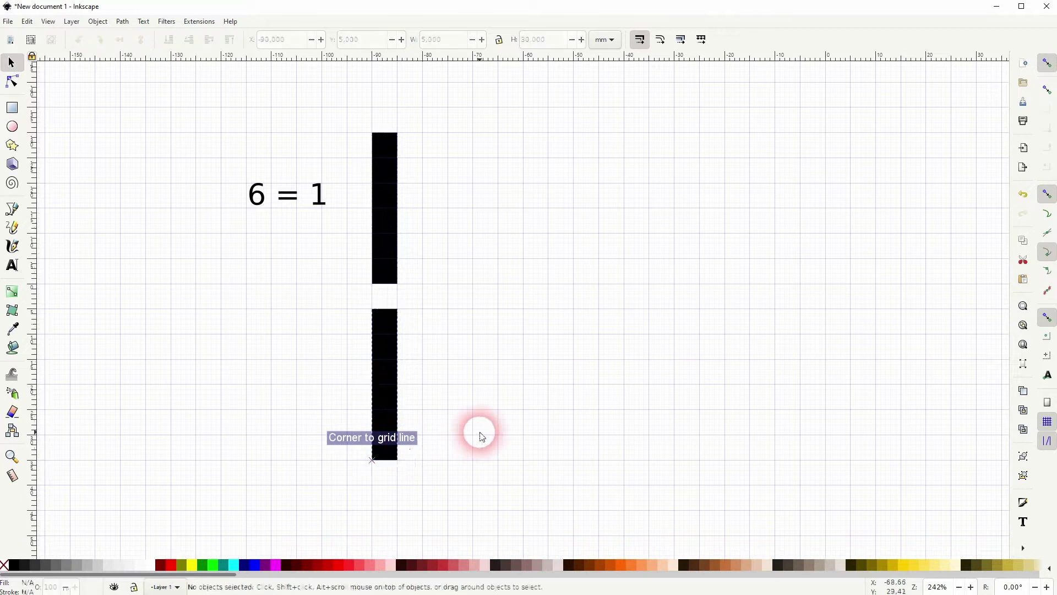
- Shorten the lower bar to 15 mm tall
click(386, 457)
drag(386, 464, 384, 387)
click(424, 402)
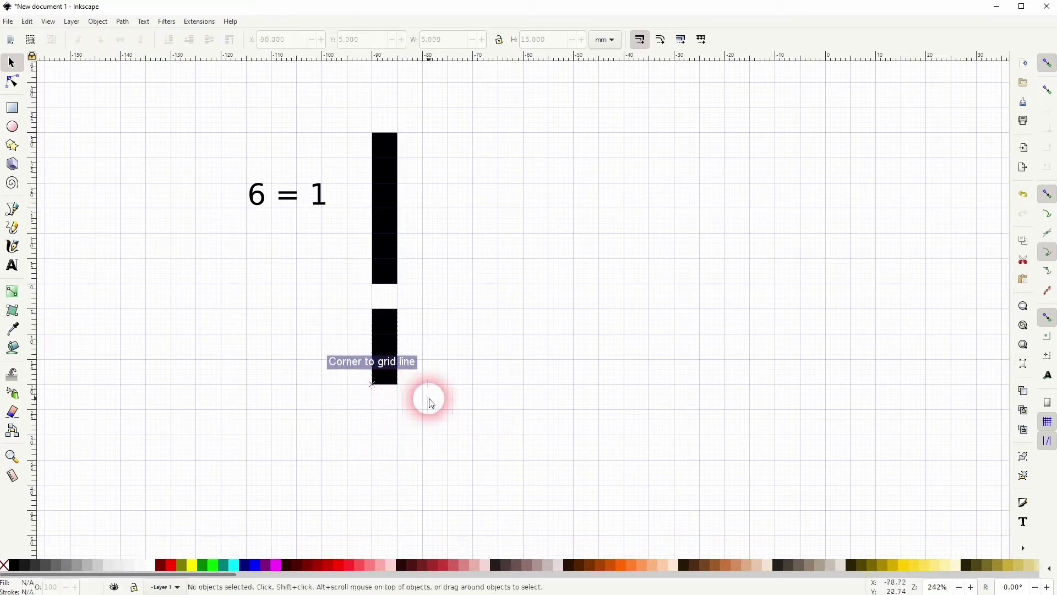
click(241, 196)
- Duplicate the label beside the lower bar, edit it to '3 = 1/2', and nudge it left
key(ctrl+d)
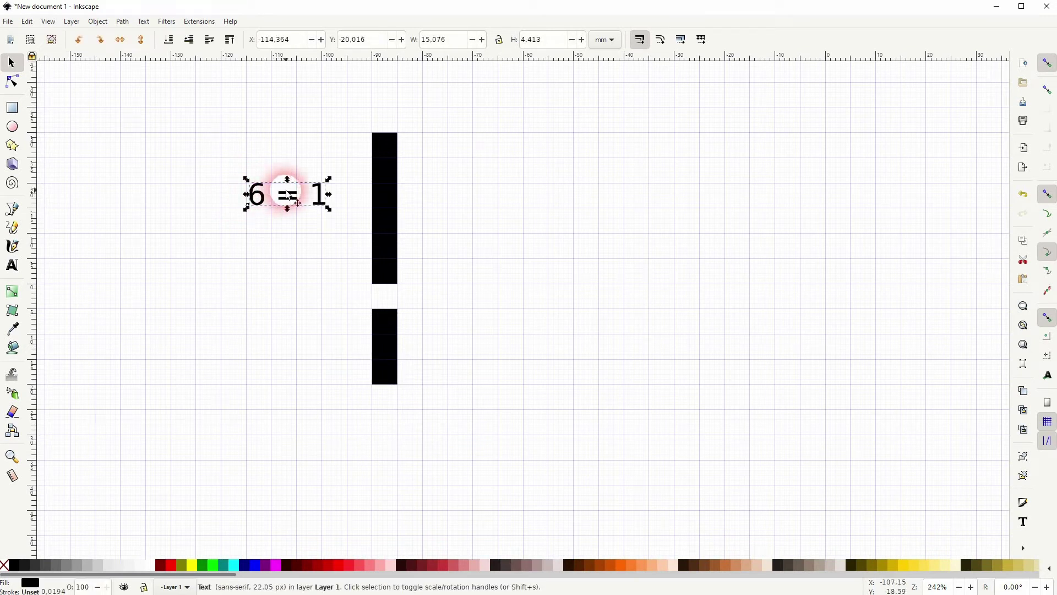
drag(272, 195, 285, 349)
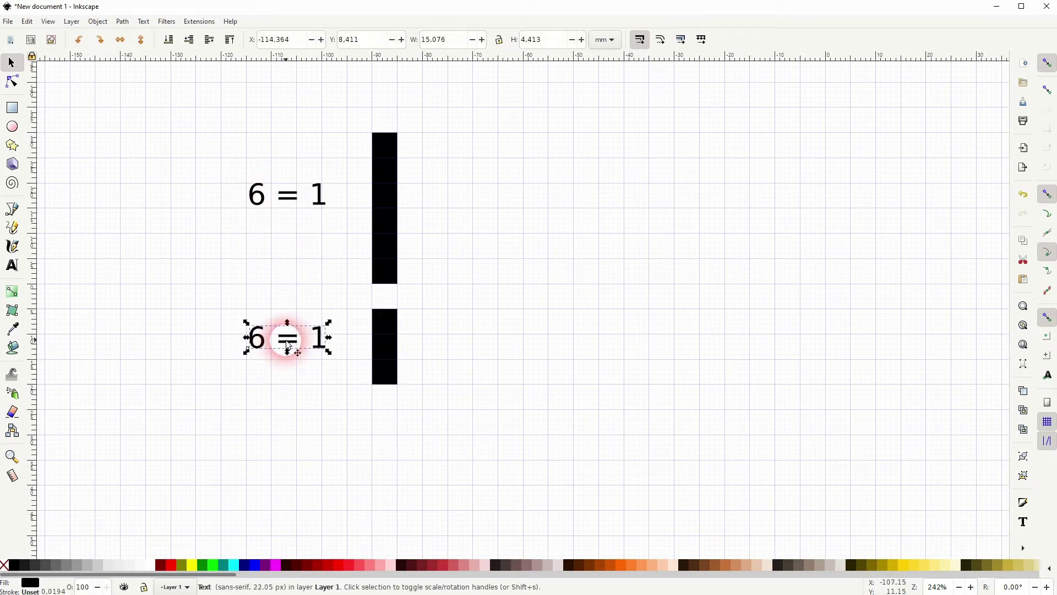
double_click(266, 335)
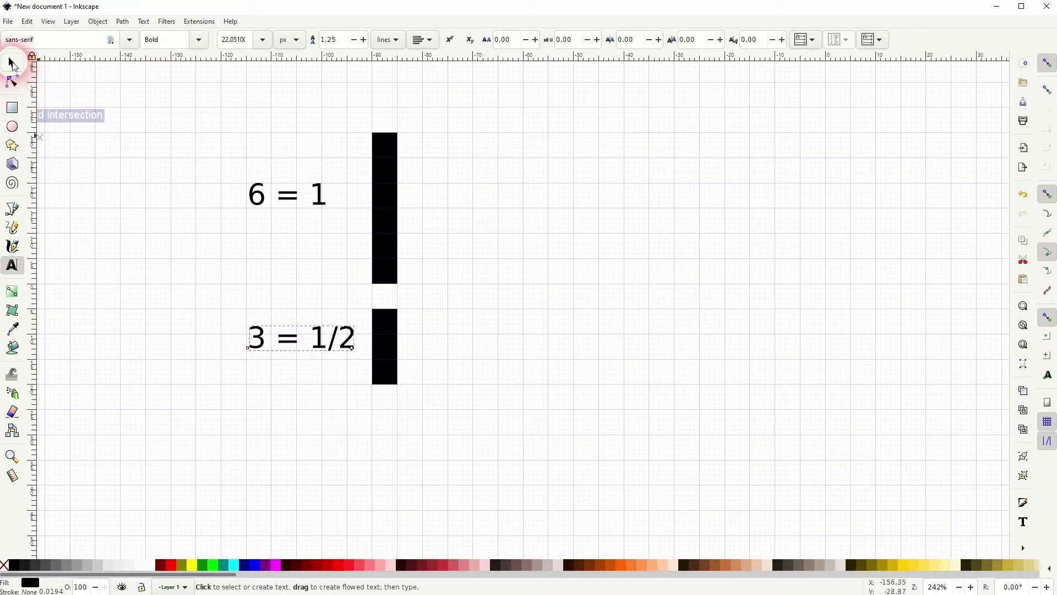
click(11, 63)
drag(347, 338, 331, 338)
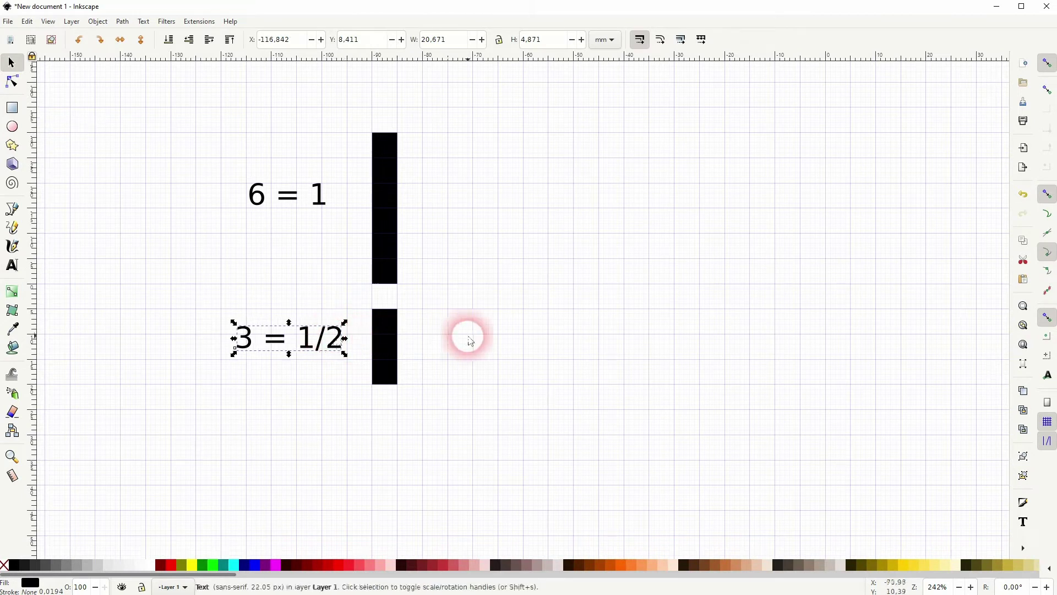
click(469, 340)
- Add a bar copy 20 mm lower and stretch it to 20 mm tall
click(388, 351)
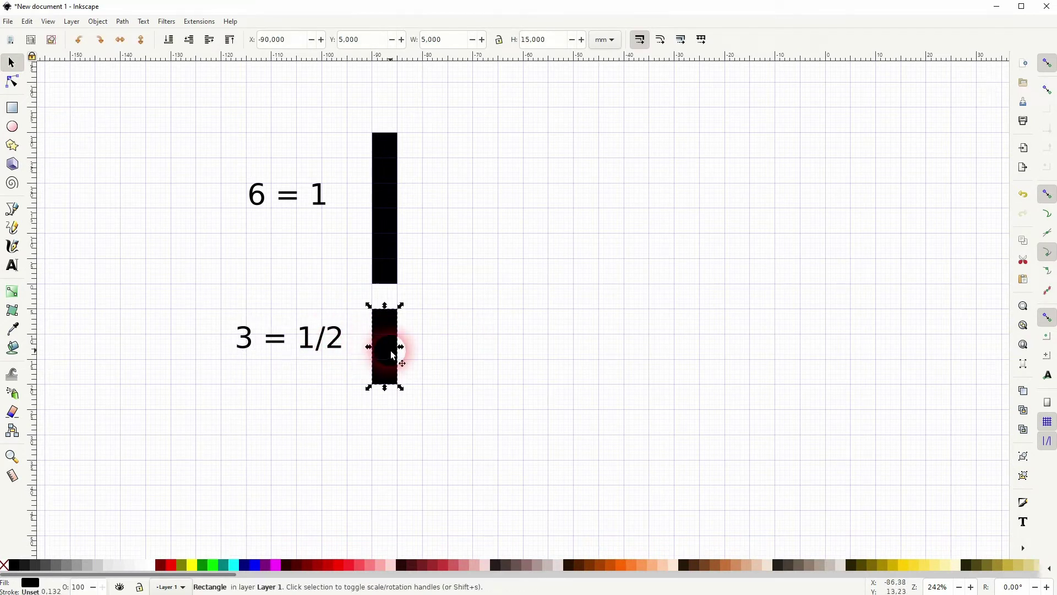
key(ctrl+d)
drag(390, 349, 377, 450)
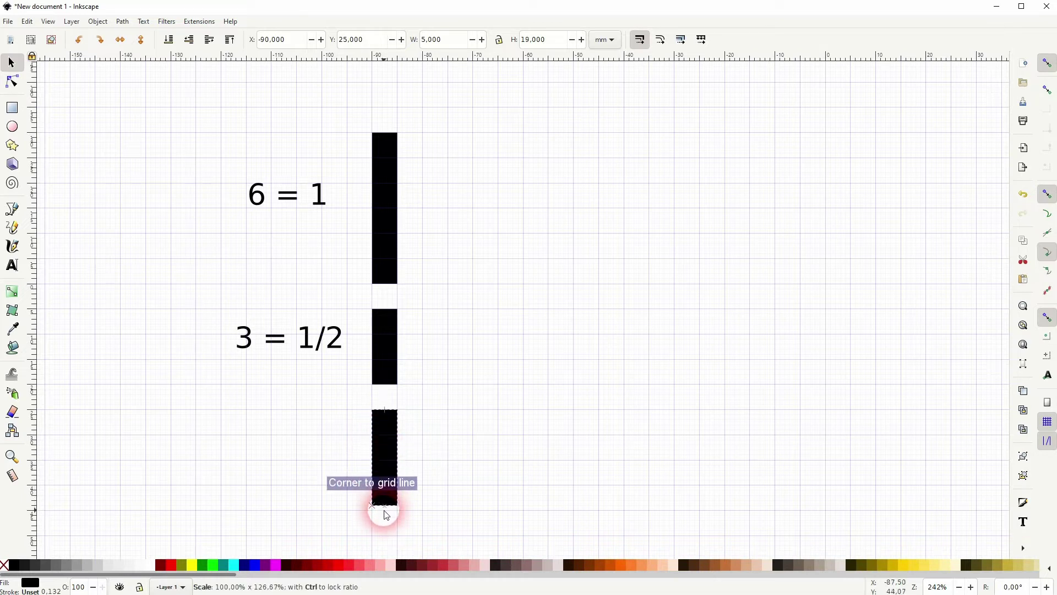
drag(385, 487, 395, 509)
click(425, 468)
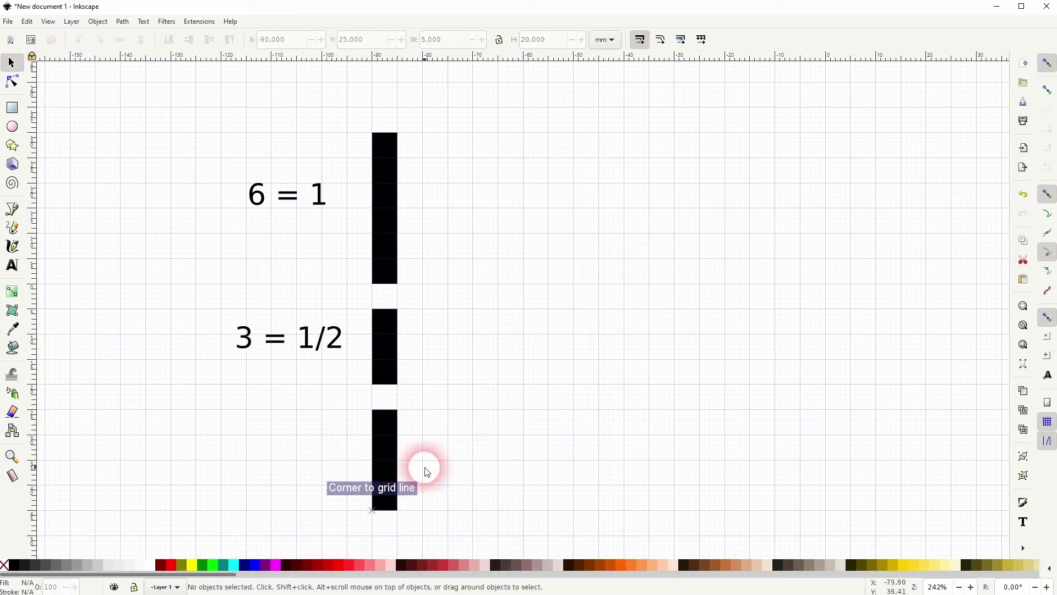
- Copy the 3 = 1/2 label beside the new bar for editing into '4 = 2/3'
click(286, 334)
key(ctrl+d)
drag(286, 334, 274, 479)
double_click(257, 467)
text(4 = 2/3)
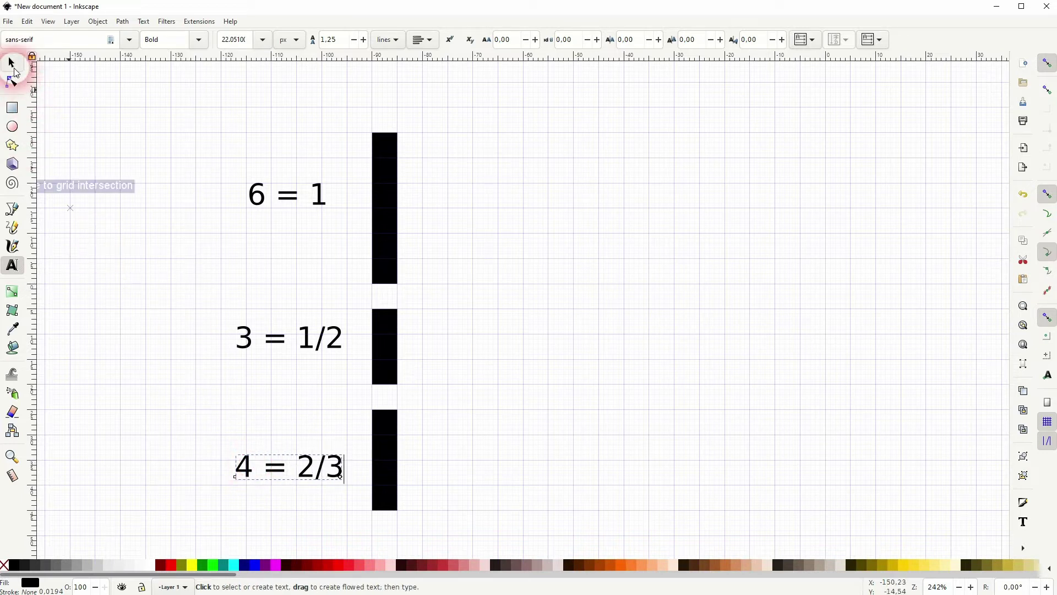
- Finish the 4 = 2/3 label and select the three black bars
click(13, 65)
click(587, 411)
click(325, 208)
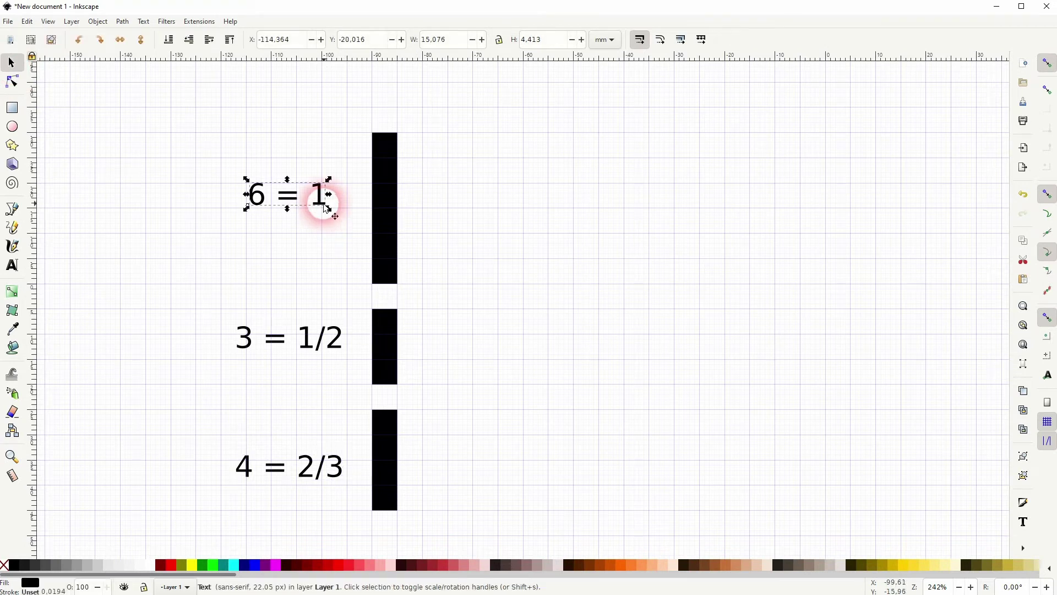
click(330, 335)
click(331, 464)
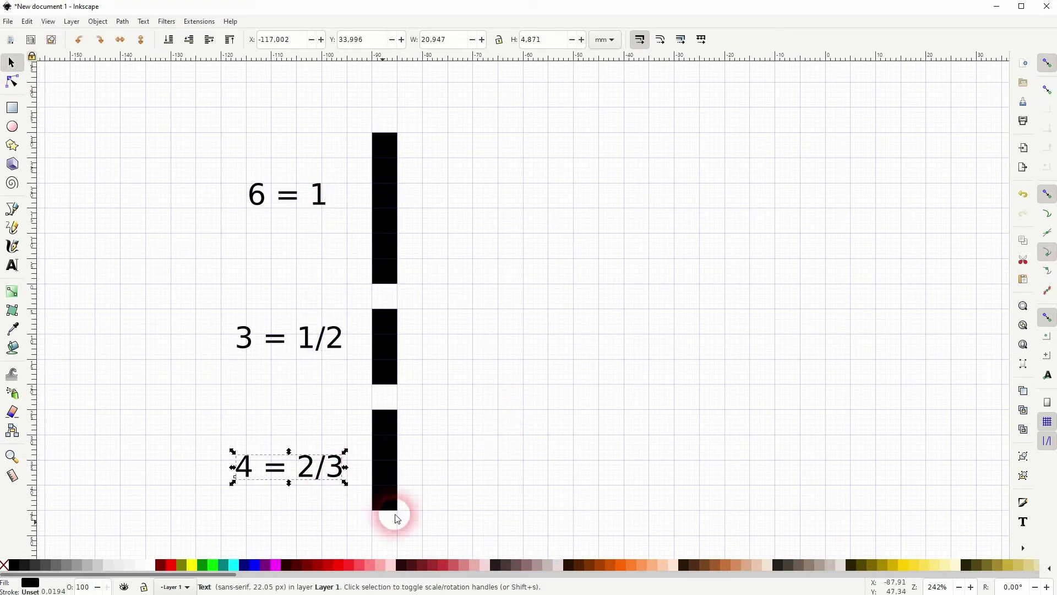
drag(356, 538, 460, 128)
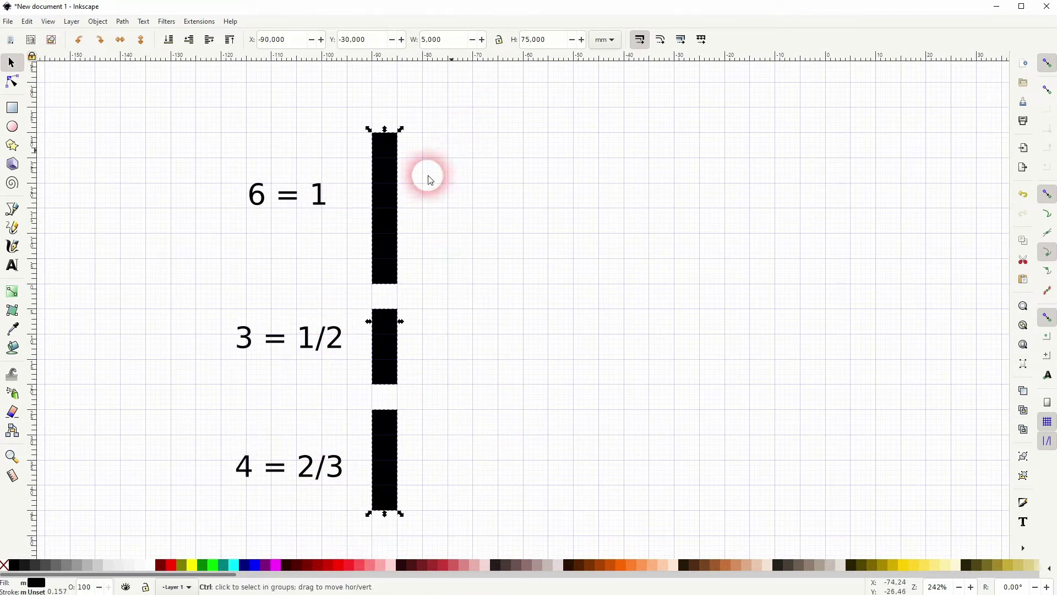
- Copy the bar column rightward twice, flipping the second copy vertically
drag(388, 213, 585, 217)
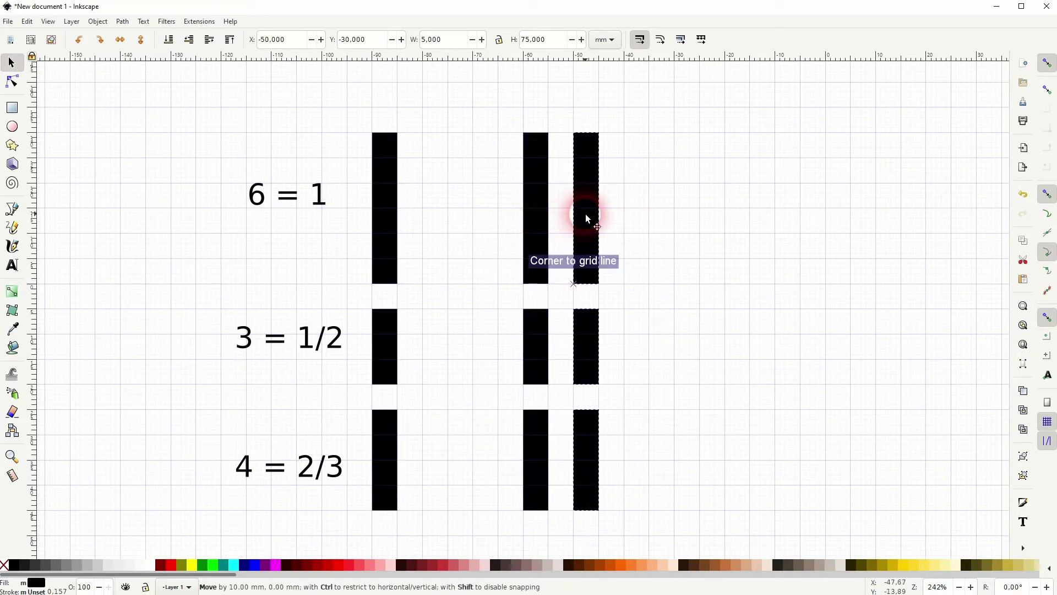
click(142, 43)
click(665, 292)
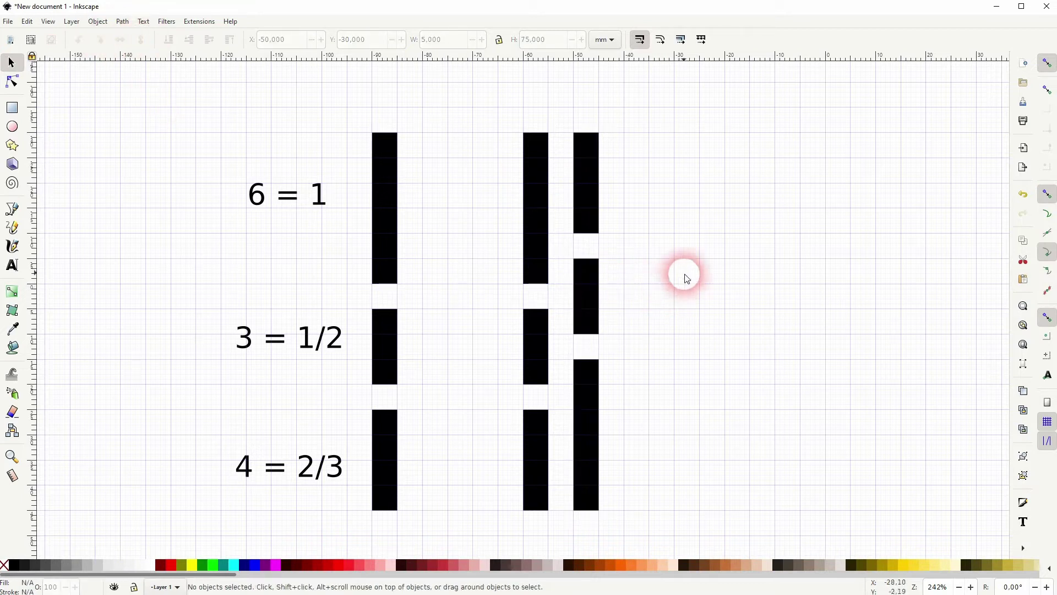
- Stamp copies of the upright-and-flipped column pair rightward to reach eight columns
drag(716, 291, 567, 285)
drag(336, 512, 531, 85)
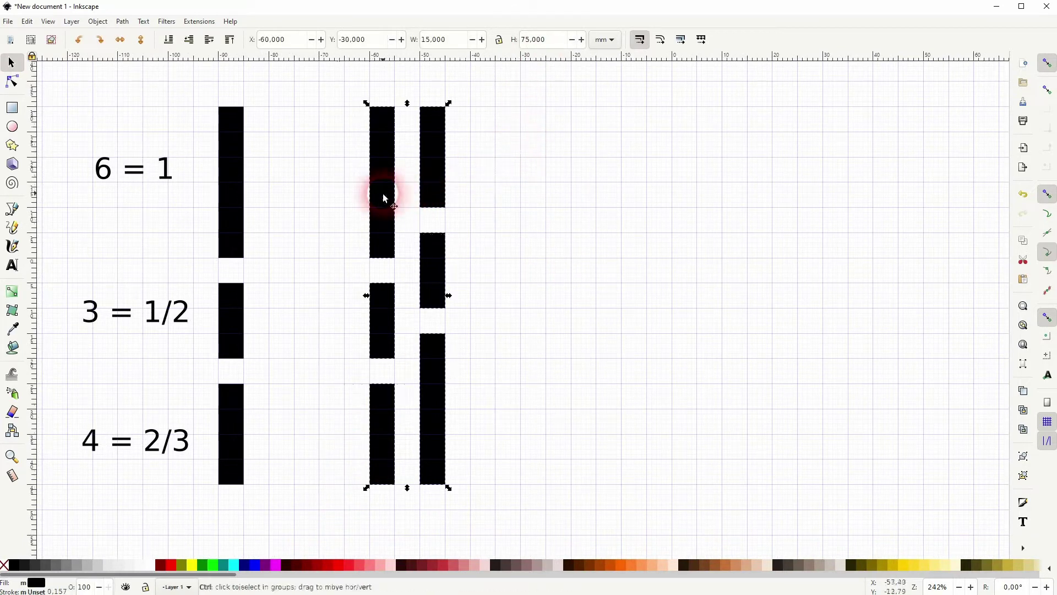
drag(385, 196, 705, 206)
key(ctrl+d)
key(ctrl+d)
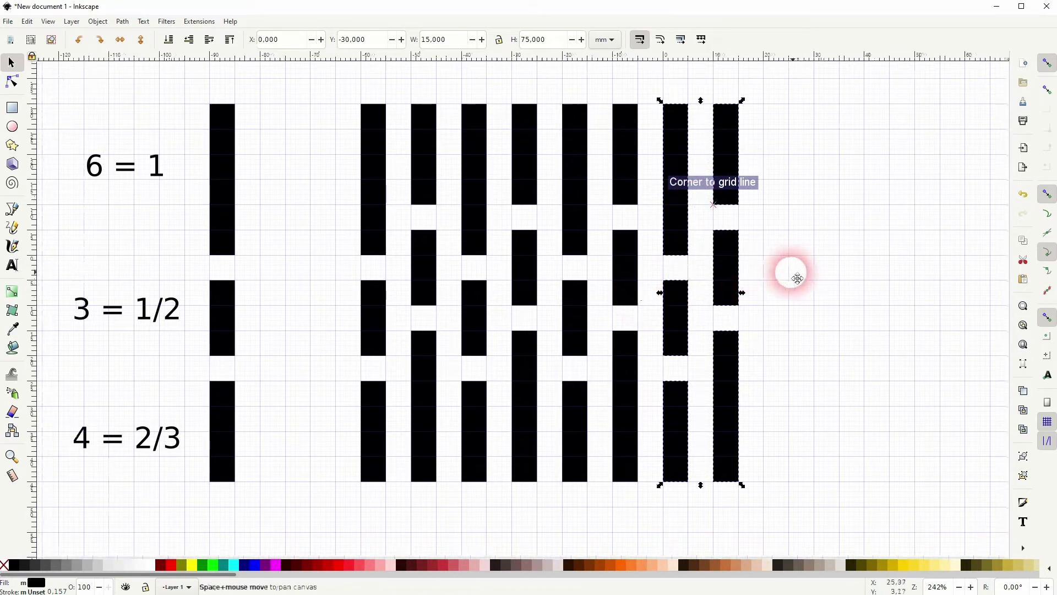
scroll(790, 272, right, 2)
click(763, 273)
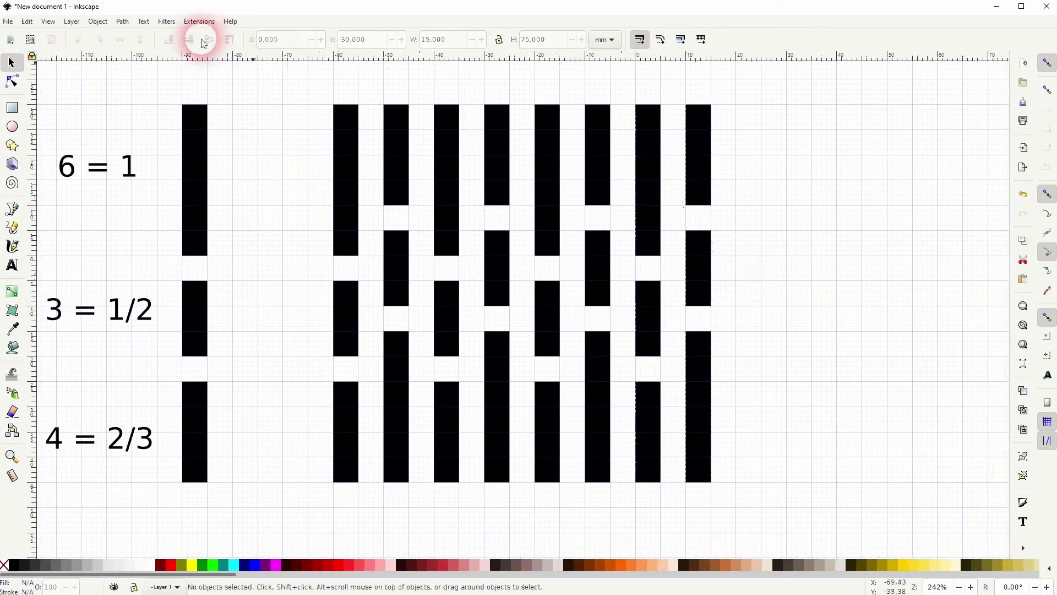
- Give all 24 pattern bars a red fill and a 2 mm black stroke
click(97, 22)
click(112, 45)
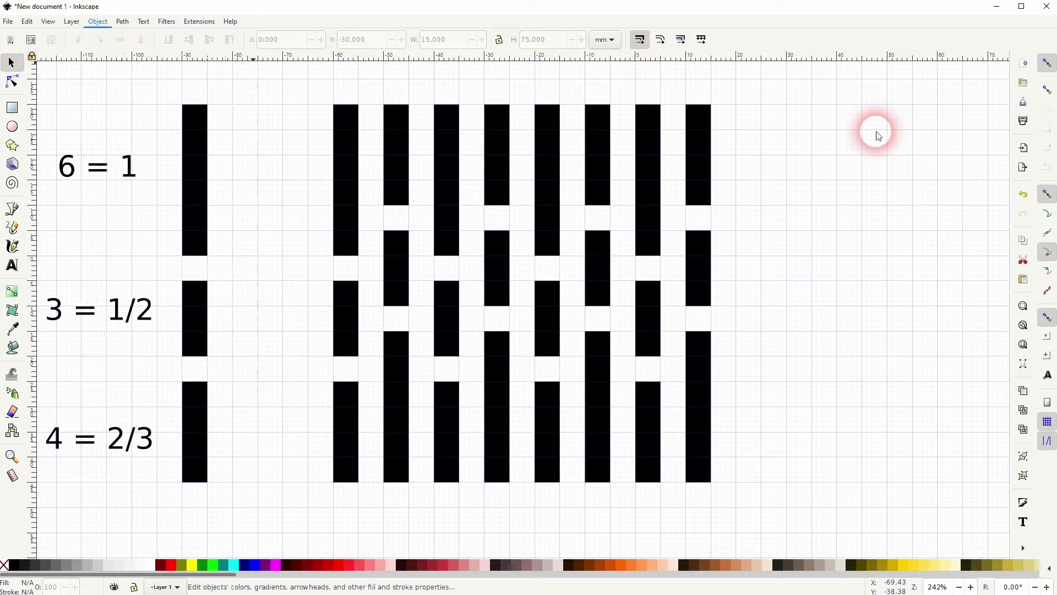
click(937, 84)
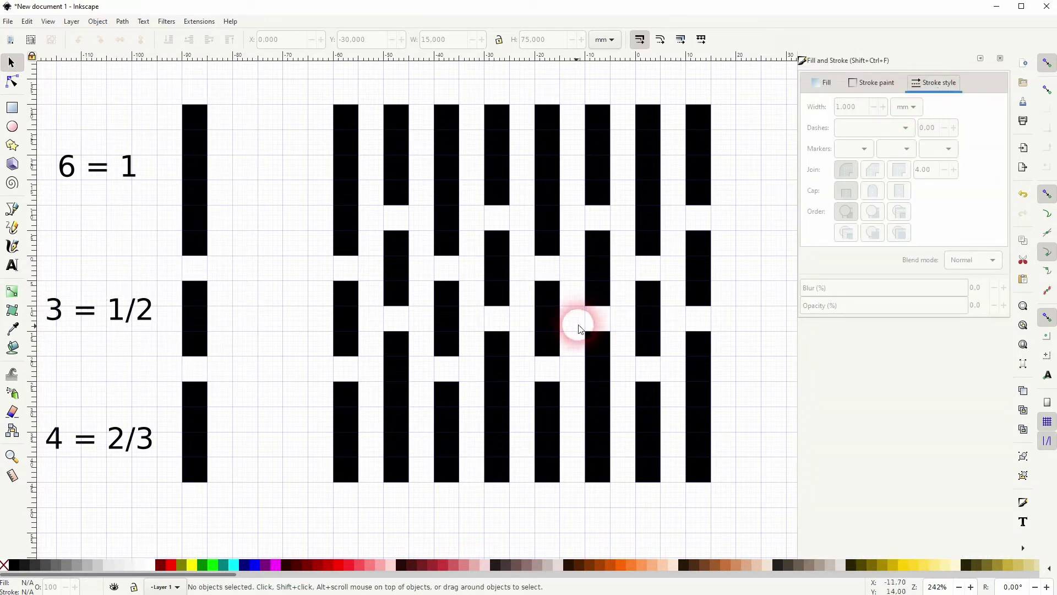
drag(289, 507, 771, 75)
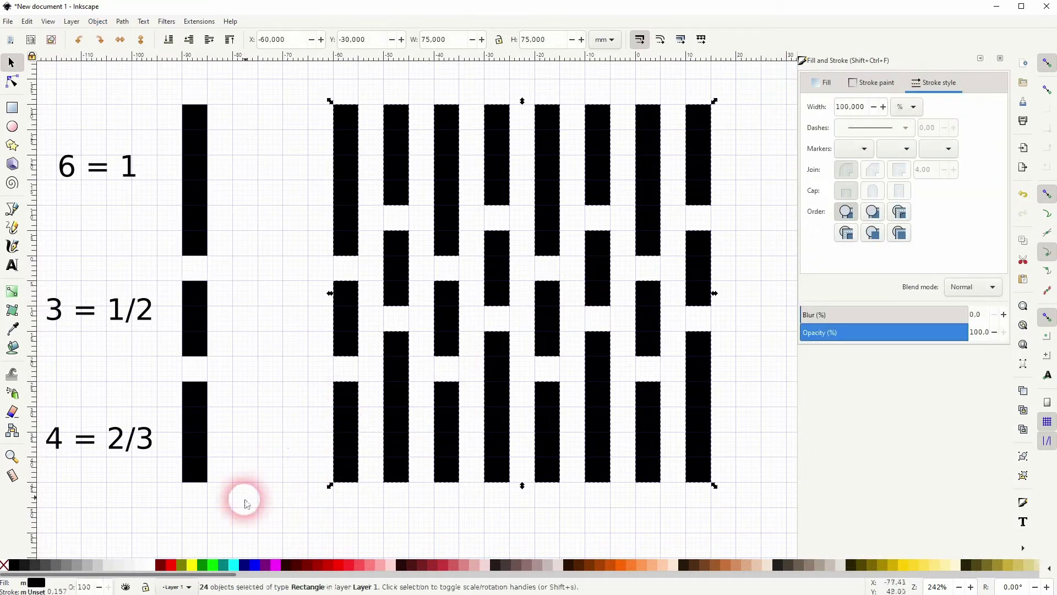
click(133, 567)
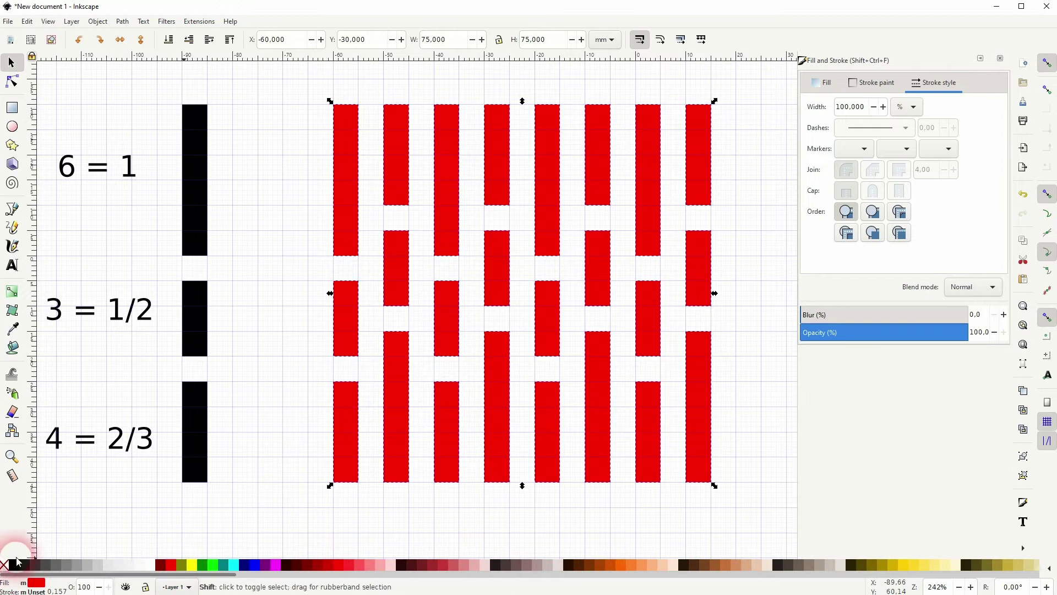
shift+click(13, 566)
click(911, 106)
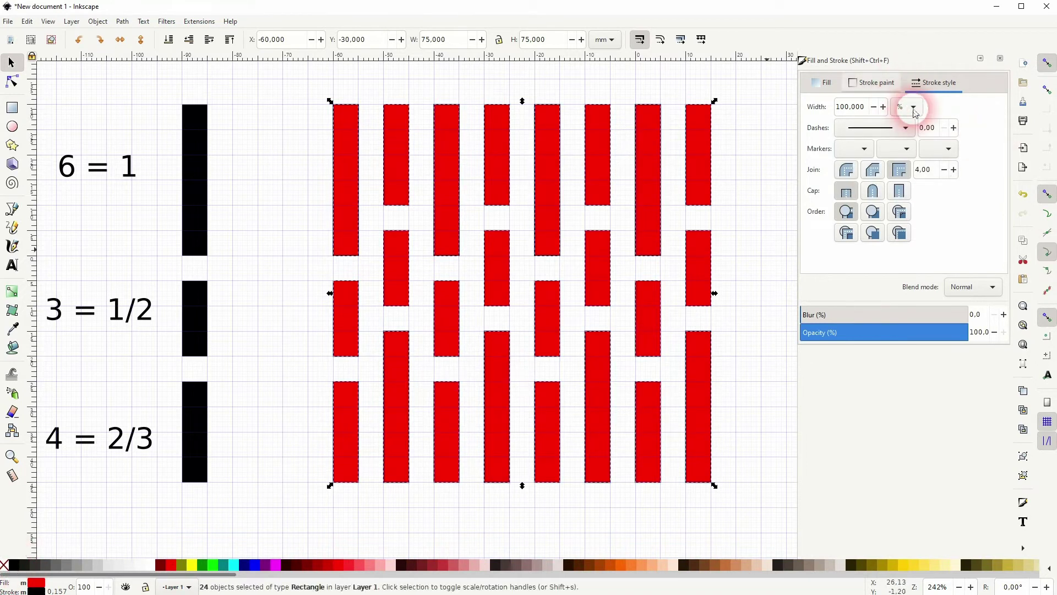
click(900, 79)
click(863, 109)
drag(864, 110, 833, 113)
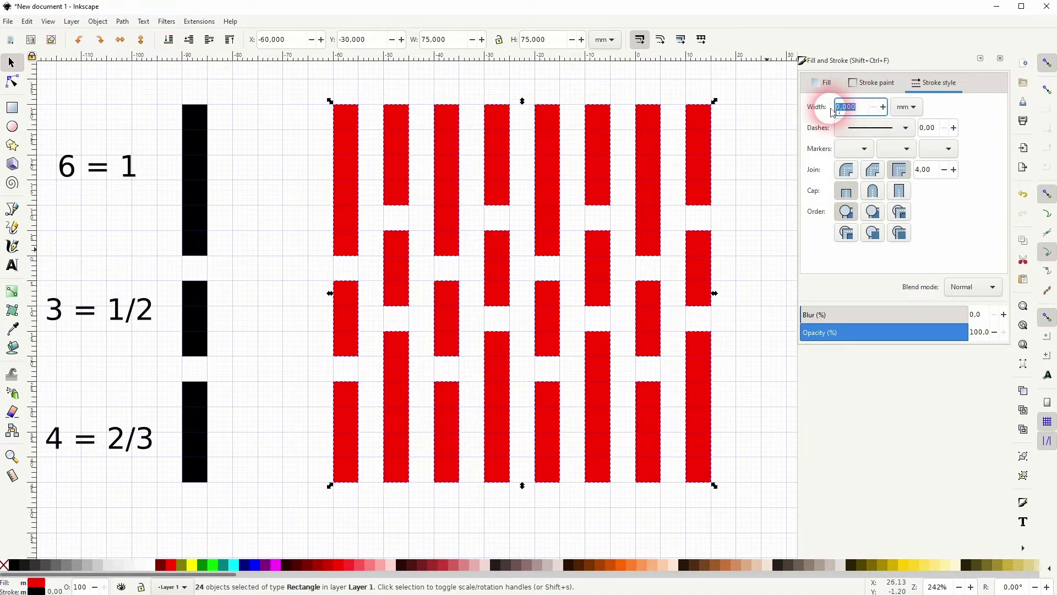
text(2)
key(Return)
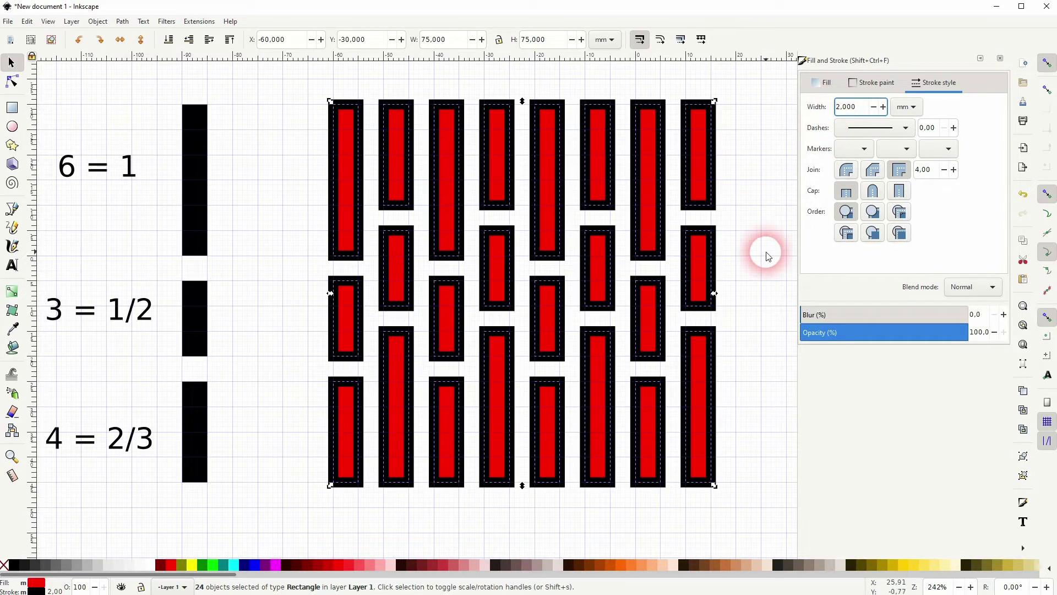
- Rotate a copy of all 24 bars by 90° so it crosses the vertical bars
click(271, 485)
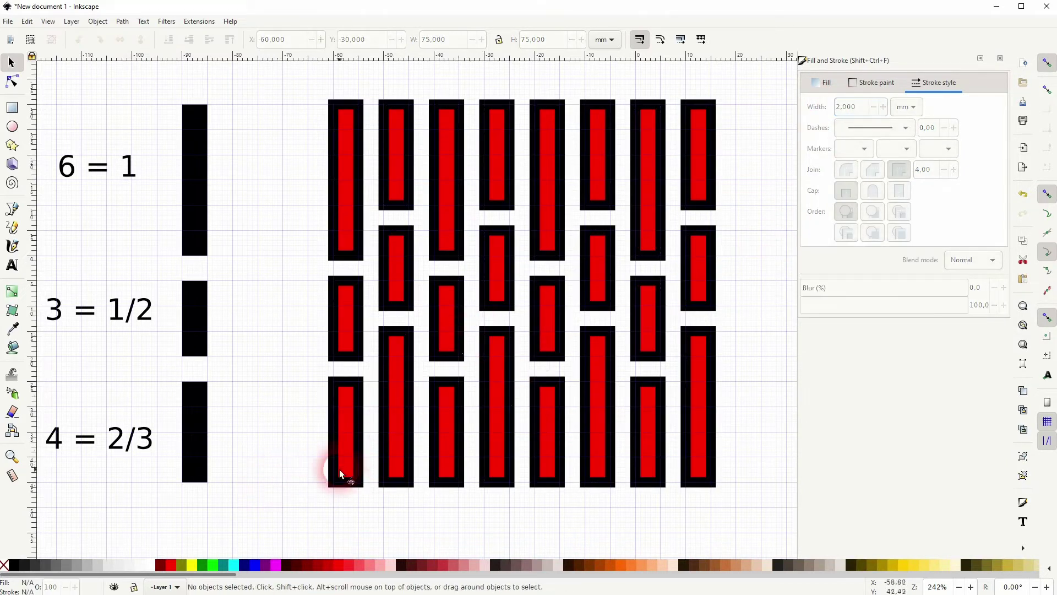
drag(288, 505, 736, 81)
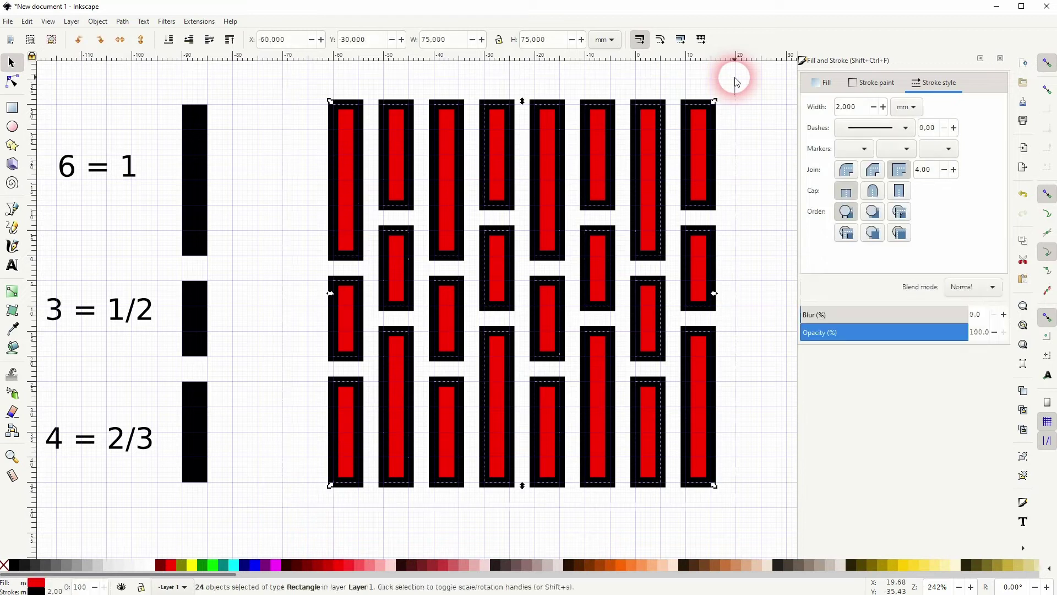
click(699, 156)
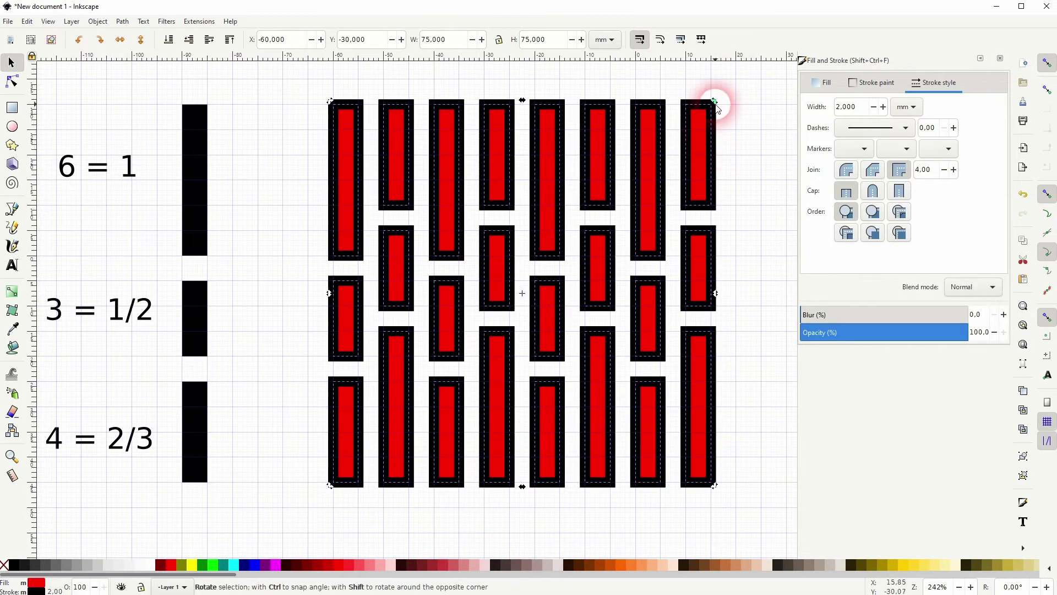
mouse_move(712, 101)
mouse_down()
mouse_move(545, 136)
mouse_move(655, 239)
mouse_up()
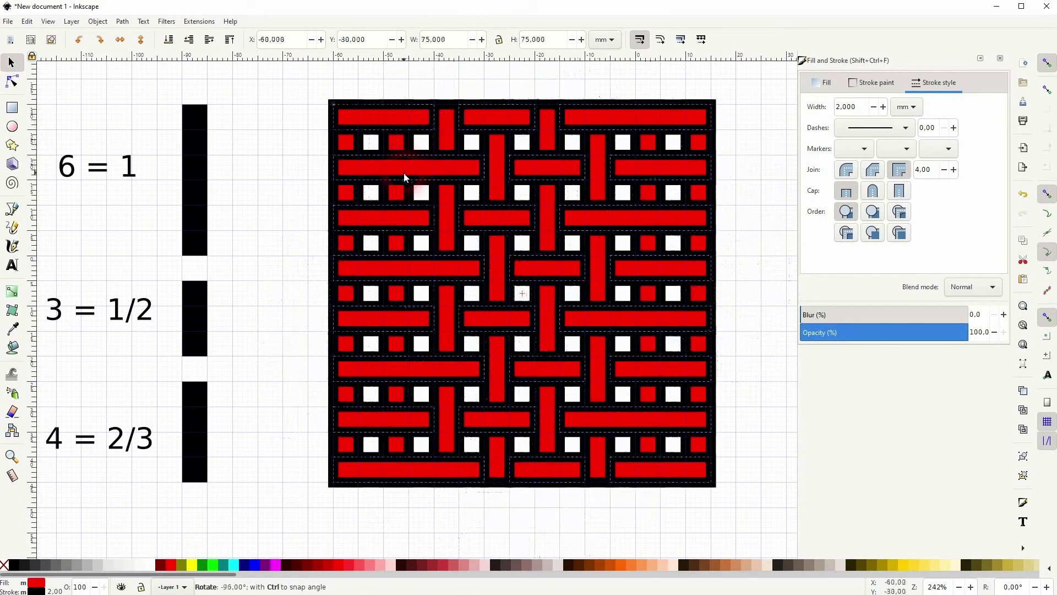
click(736, 269)
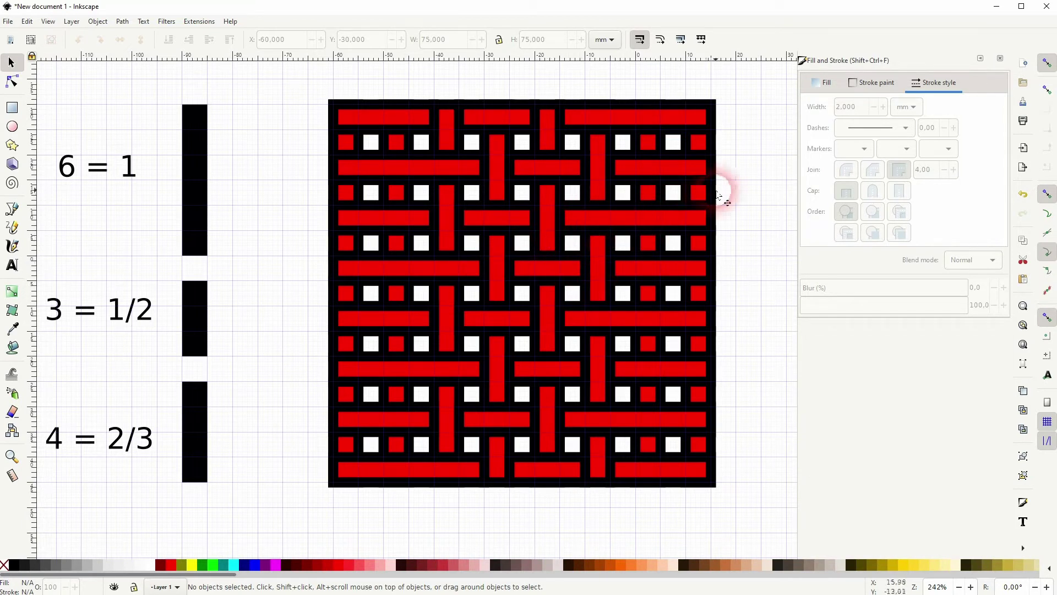
- Delete the woven pattern, leaving the labelled bar diagram
click(192, 332)
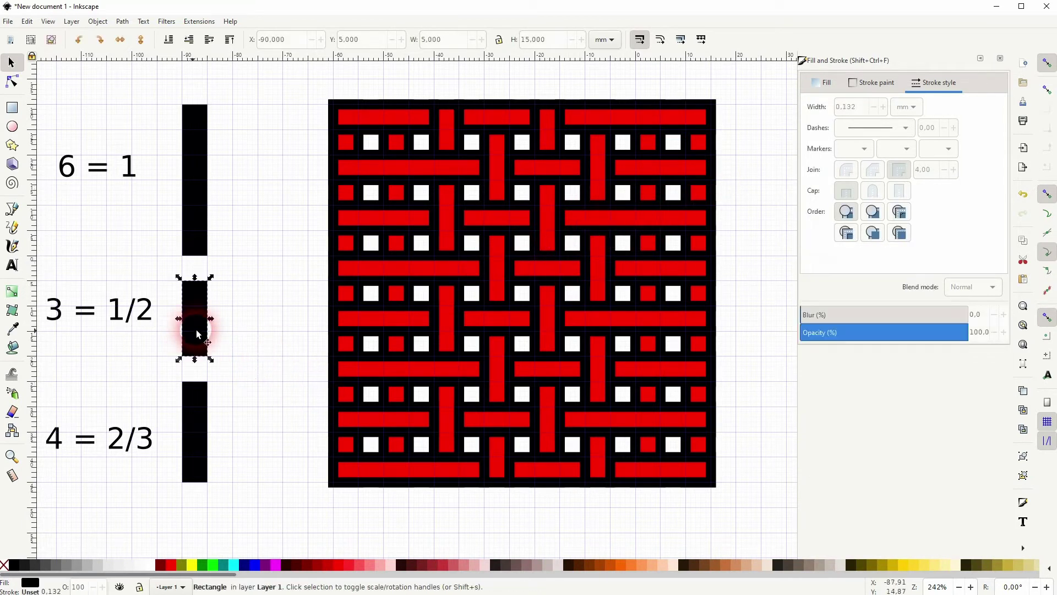
drag(283, 526, 762, 71)
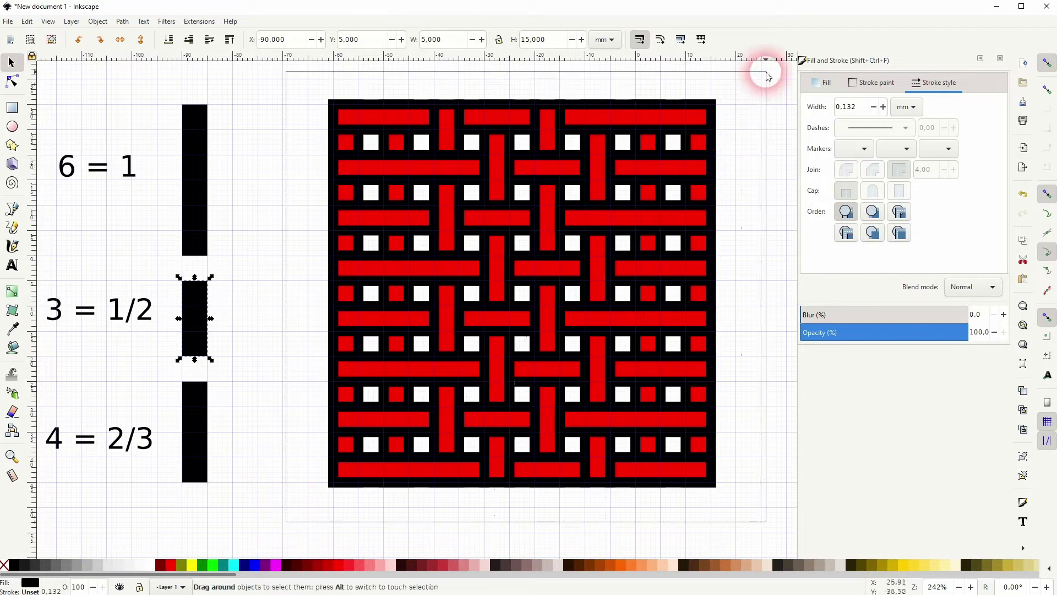
key(Delete)
- Move the 4 = 2/3 label and bar further down
mouse_move(263, 368)
mouse_down()
mouse_move(436, 273)
mouse_move(513, 290)
mouse_up()
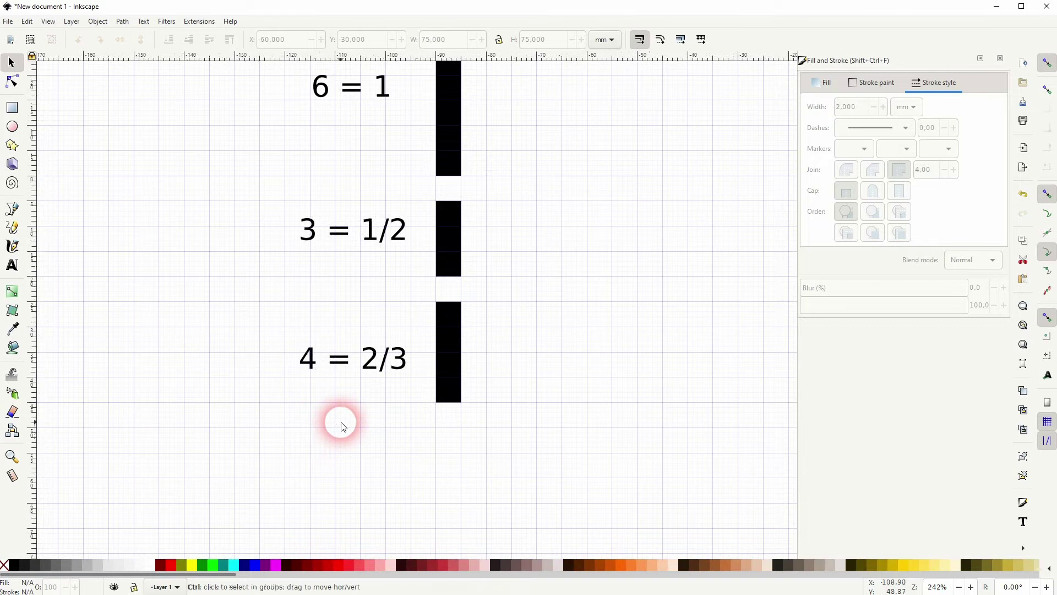
ctrl+scroll(341, 425, down, 1)
drag(262, 437, 450, 329)
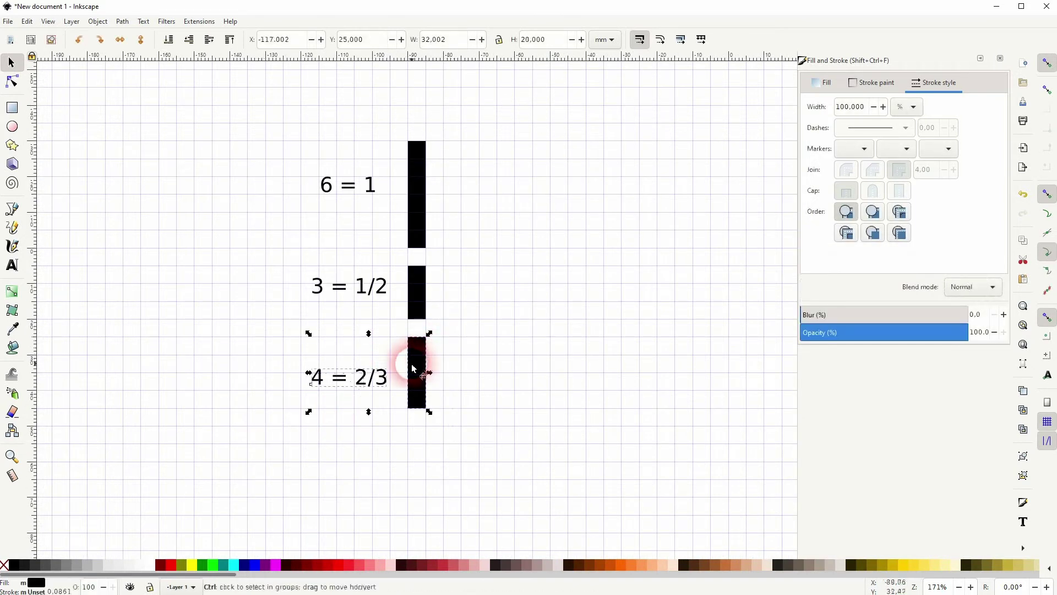
drag(413, 370, 463, 403)
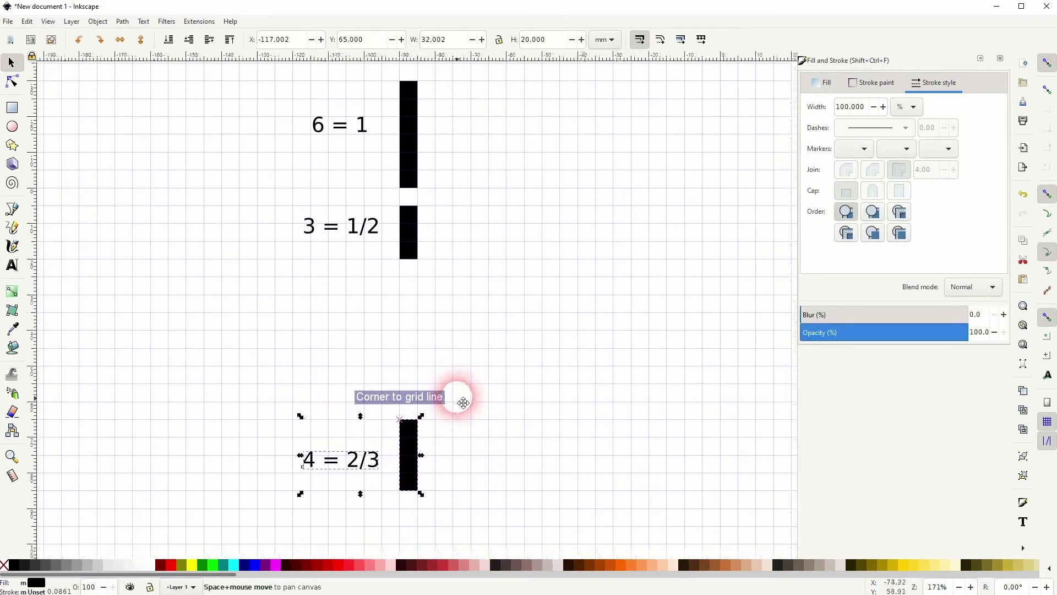
drag(414, 437, 414, 532)
click(319, 283)
- Duplicate the 3 = 1/2 label and bar, stacking the copies below the original
drag(281, 268, 448, 183)
key(ctrl+d)
drag(414, 230, 415, 442)
key(ctrl+d)
key(ctrl+d)
click(512, 273)
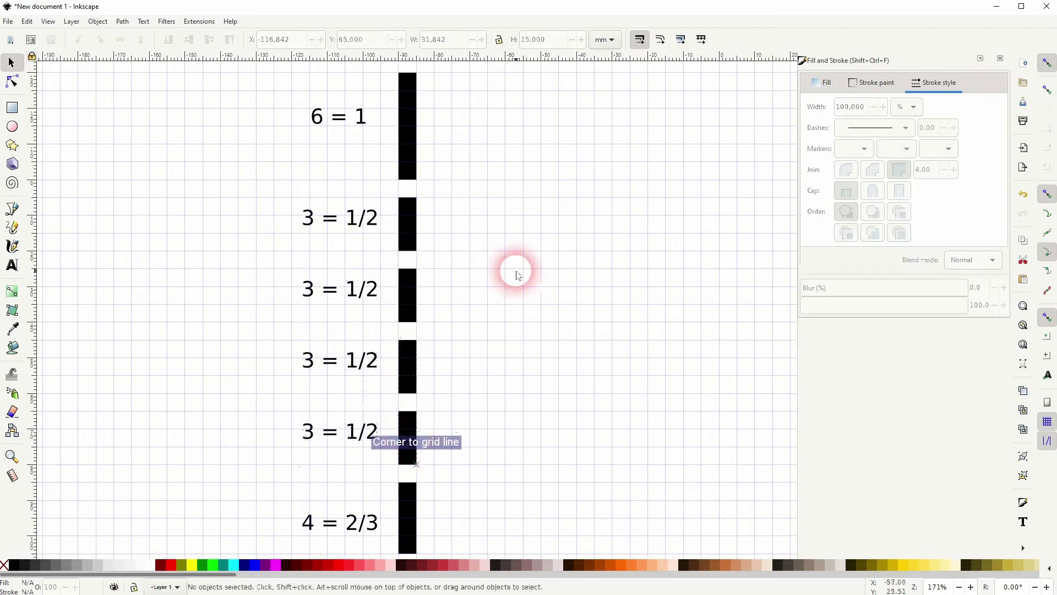
- Draw a straight-line bracket beside the four 3 = 1/2 entries
click(21, 210)
click(274, 199)
click(274, 464)
click(239, 463)
key(Return)
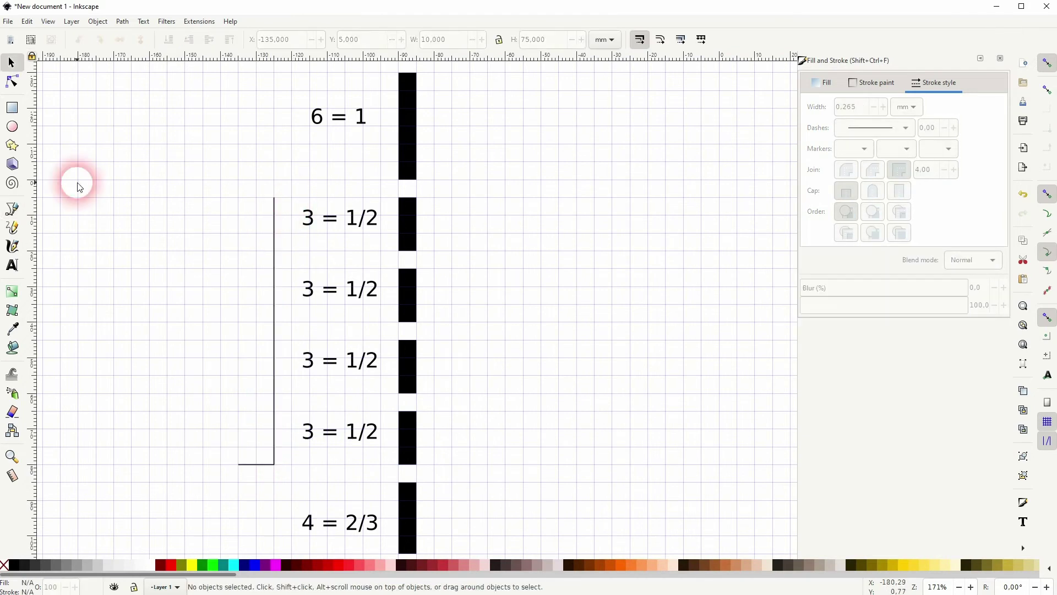
click(274, 199)
click(239, 199)
- Add an enlarged '4x' text label to the left of the bracket
key(Return)
click(170, 314)
text(4x)
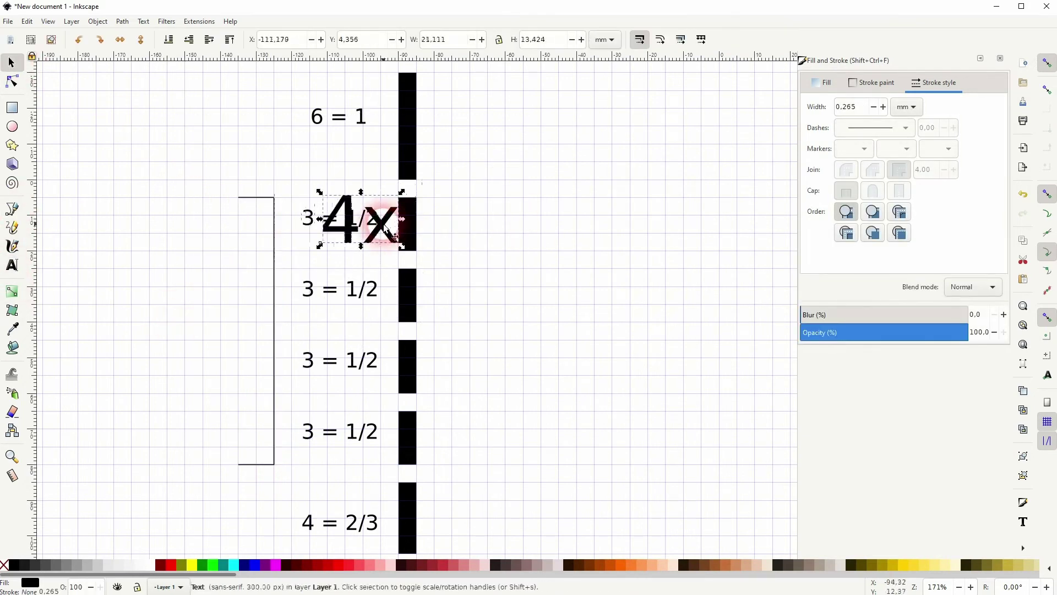
drag(330, 218, 222, 322)
- Mirror the bracket horizontally
click(274, 236)
key(h)
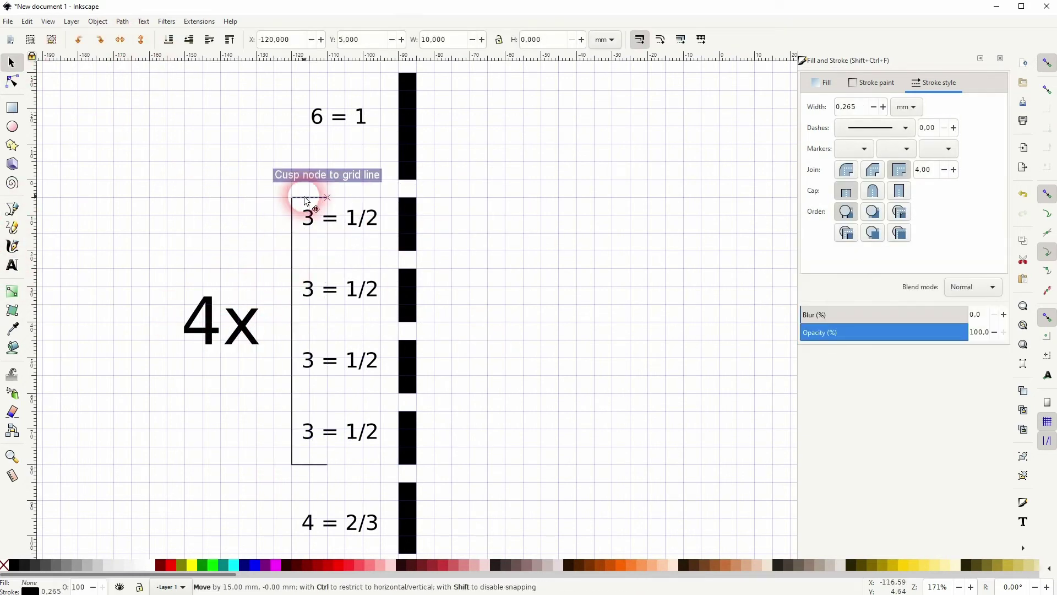
click(584, 286)
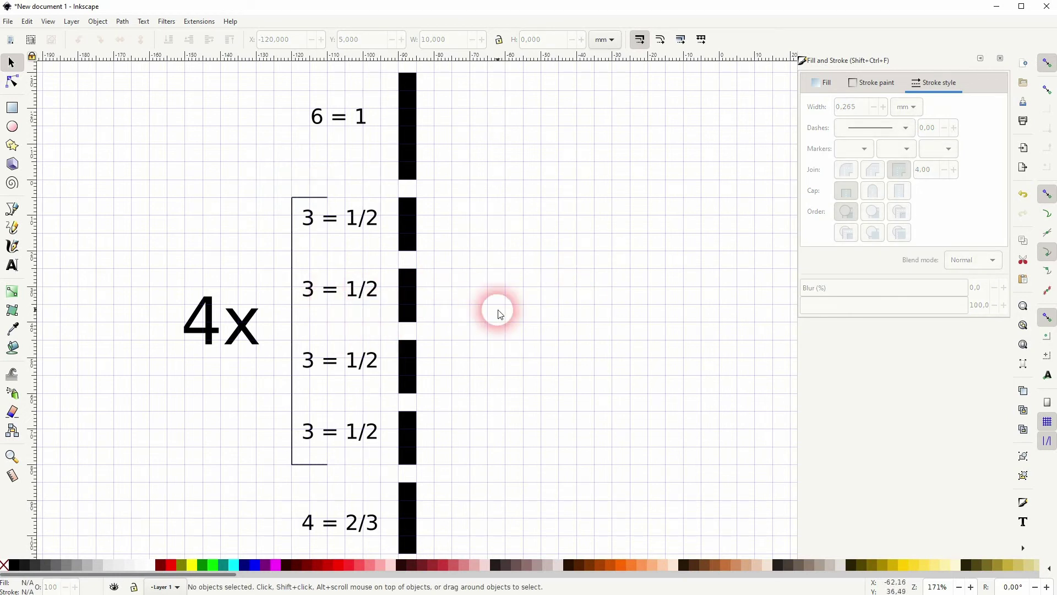
ctrl+scroll(438, 402, down, 1)
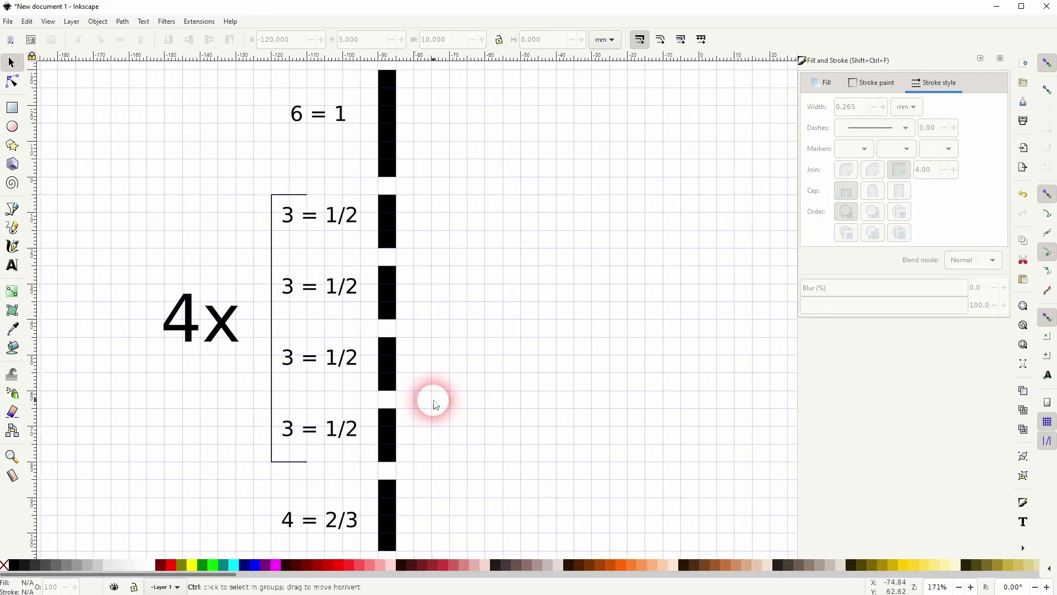
ctrl+scroll(429, 403, down, 1)
ctrl+scroll(430, 403, up, 1)
- Copy the bar column to the right and flip the copy upside down
drag(398, 519, 459, 160)
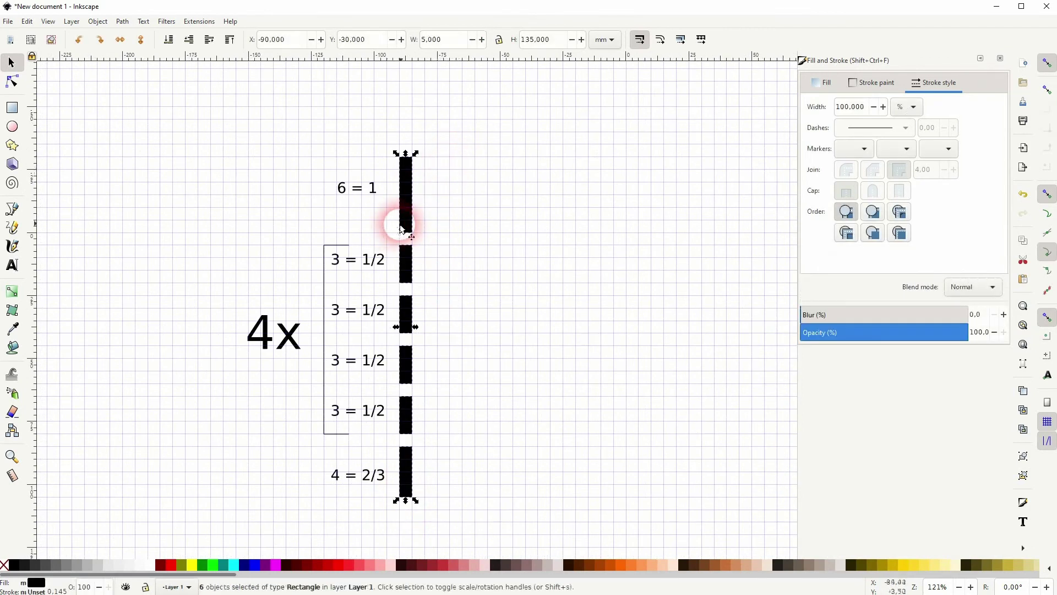
drag(410, 217, 514, 216)
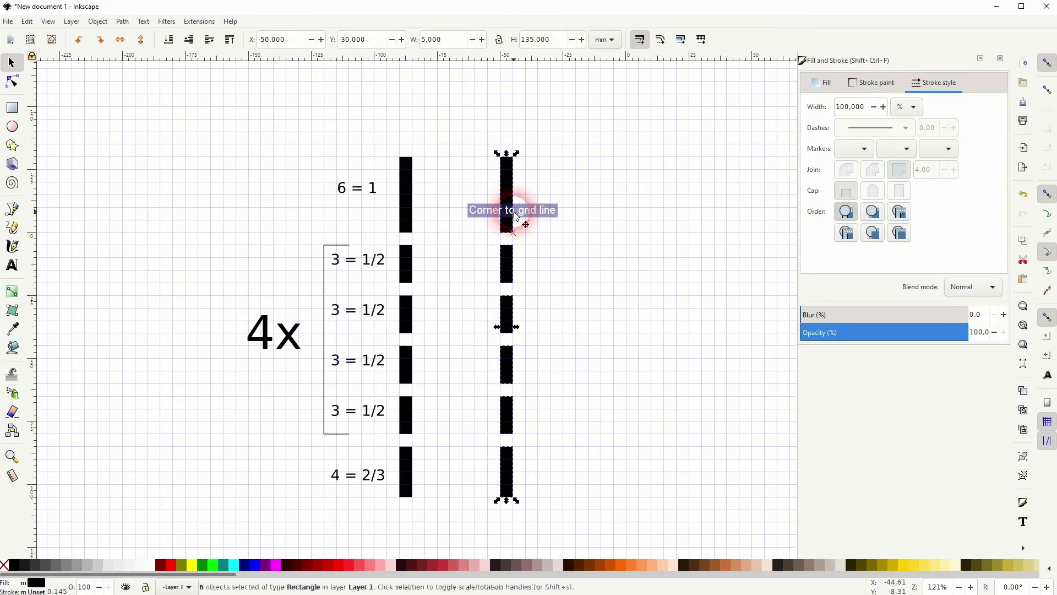
drag(507, 223, 527, 228)
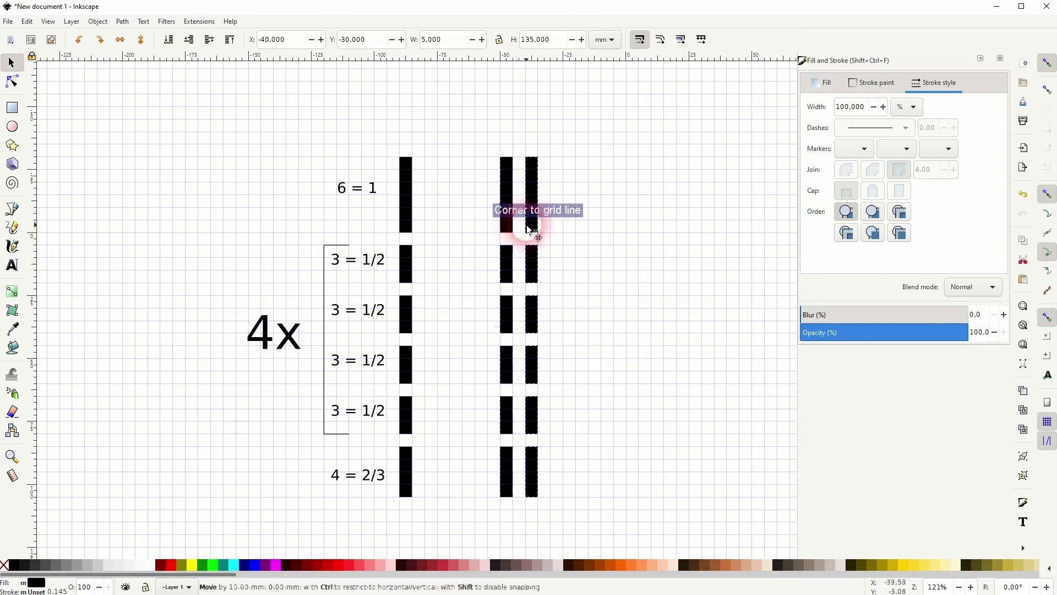
click(169, 51)
click(142, 44)
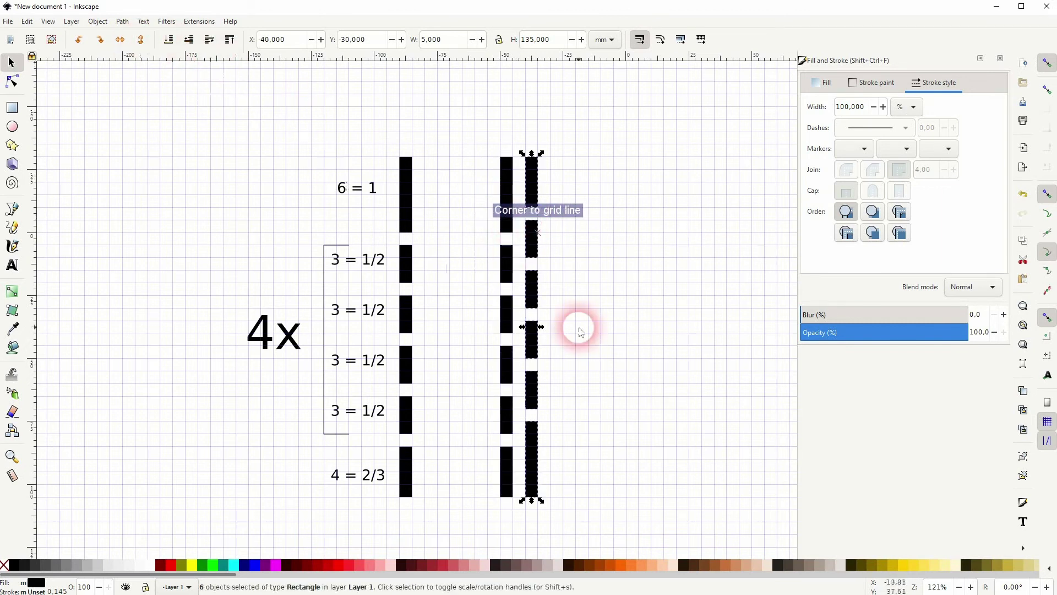
click(595, 326)
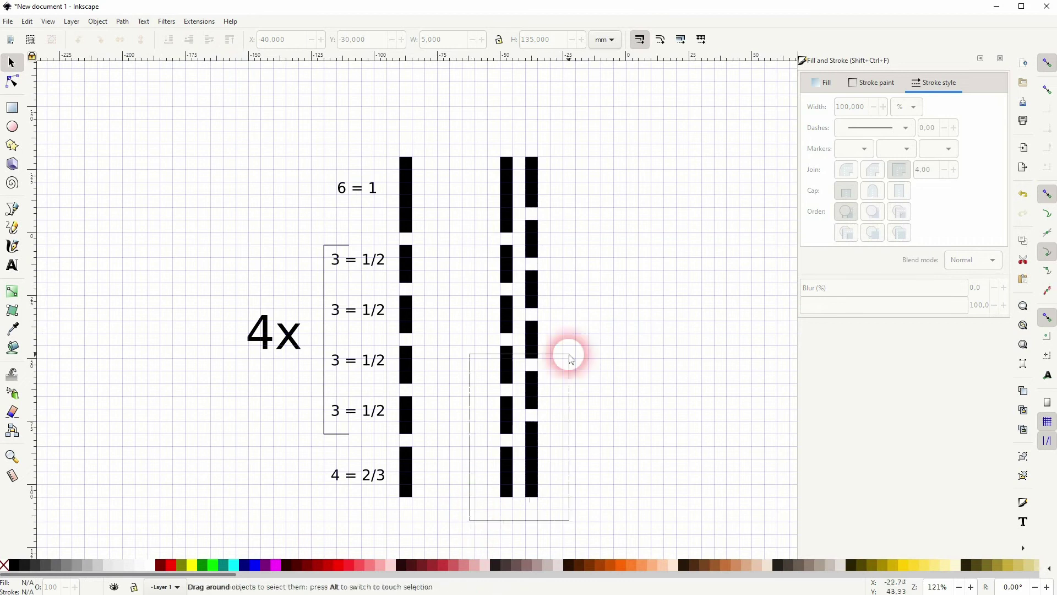
- Copy the upright-and-flipped column pair rightwards to reach twelve columns, then select all rectangles
drag(569, 357, 620, 130)
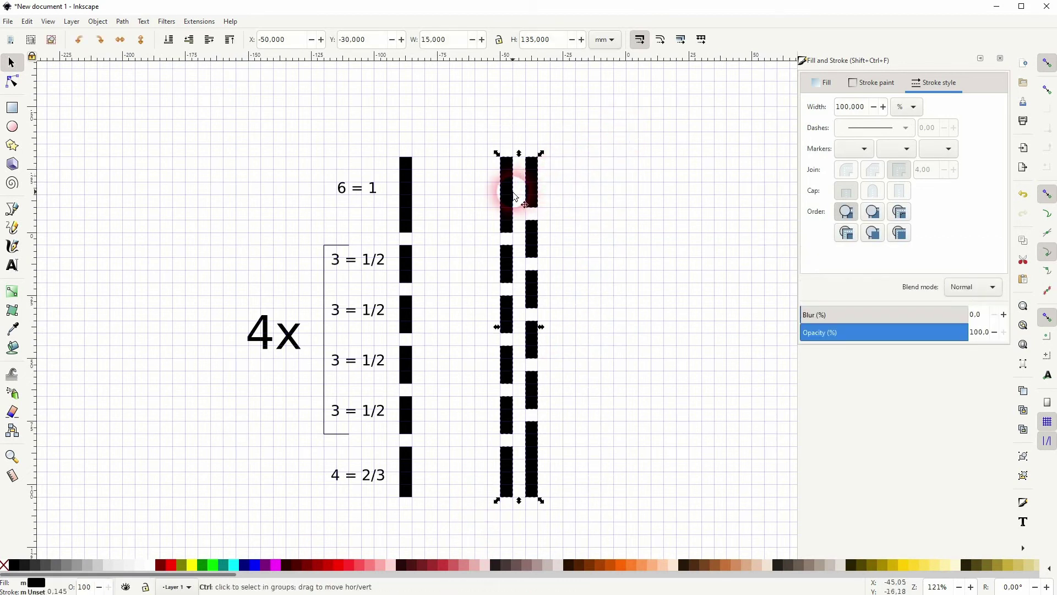
drag(514, 196, 707, 208)
scroll(708, 228, right, 5)
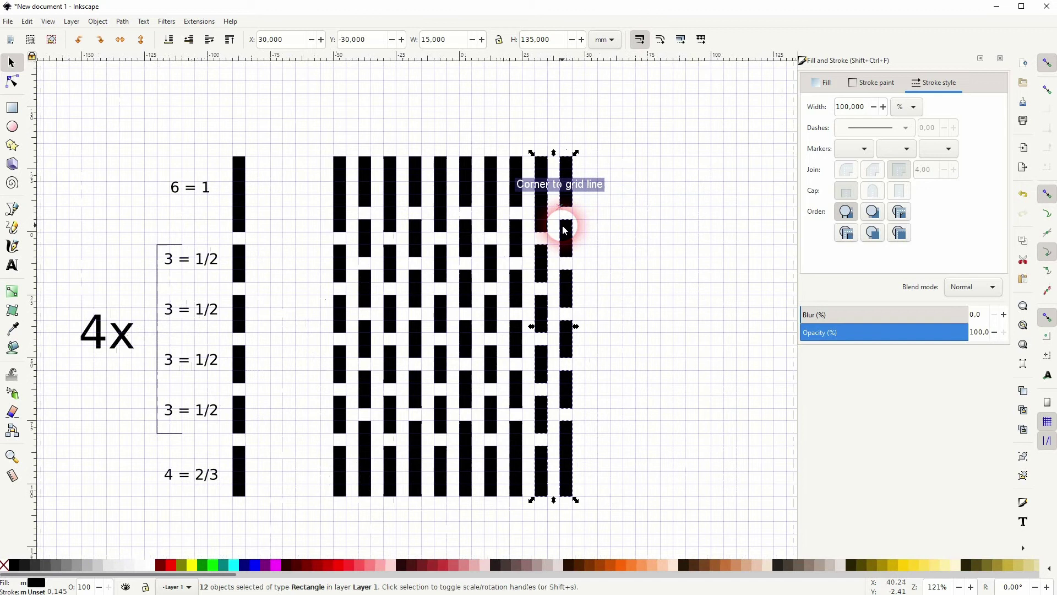
drag(562, 230, 611, 220)
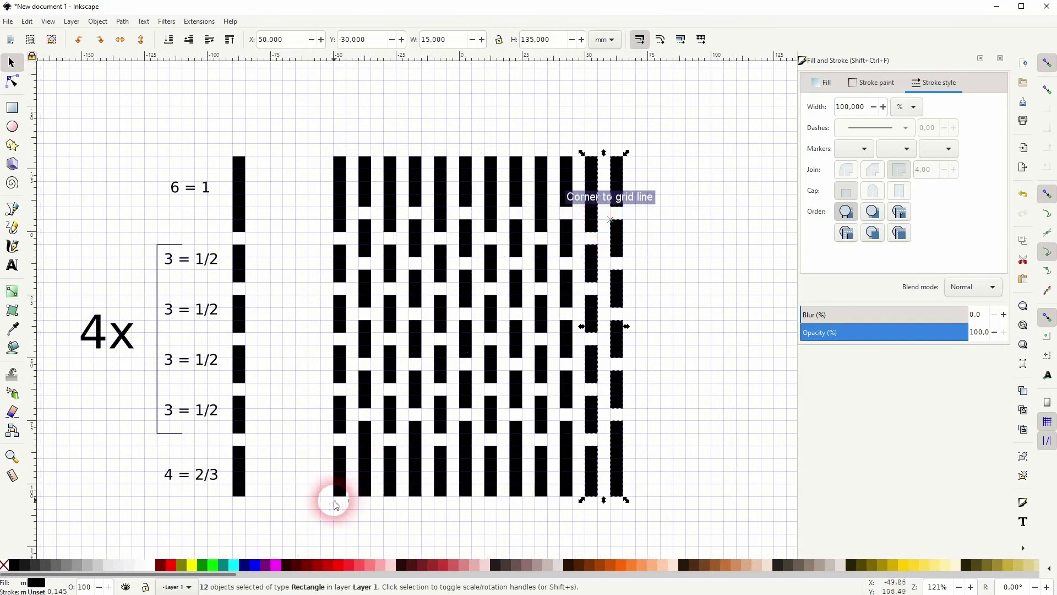
drag(322, 507, 661, 147)
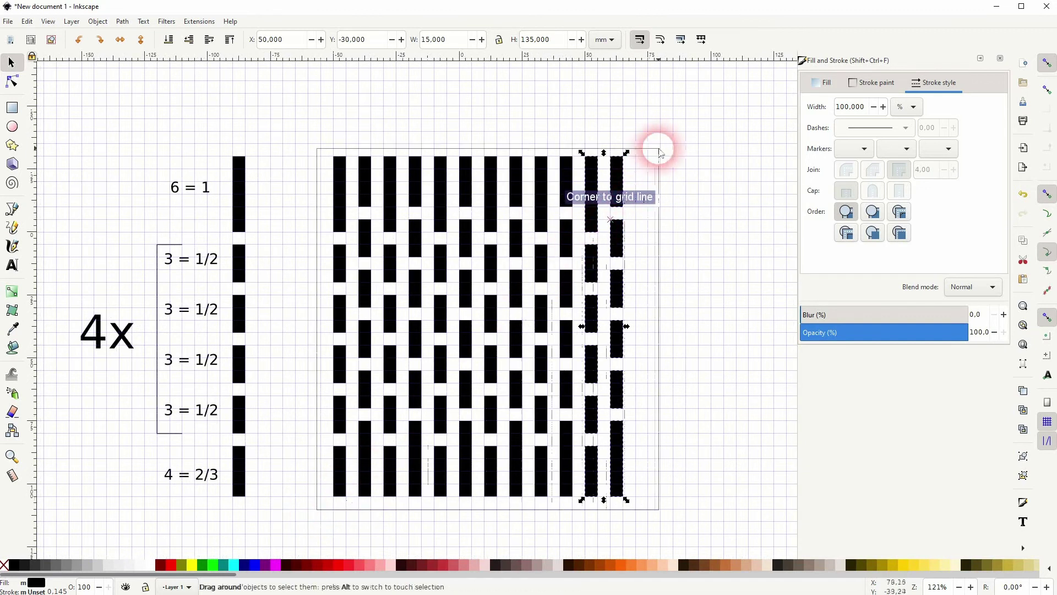
- Fill all 72 bars red and set their stroke width to 2 mm
click(175, 563)
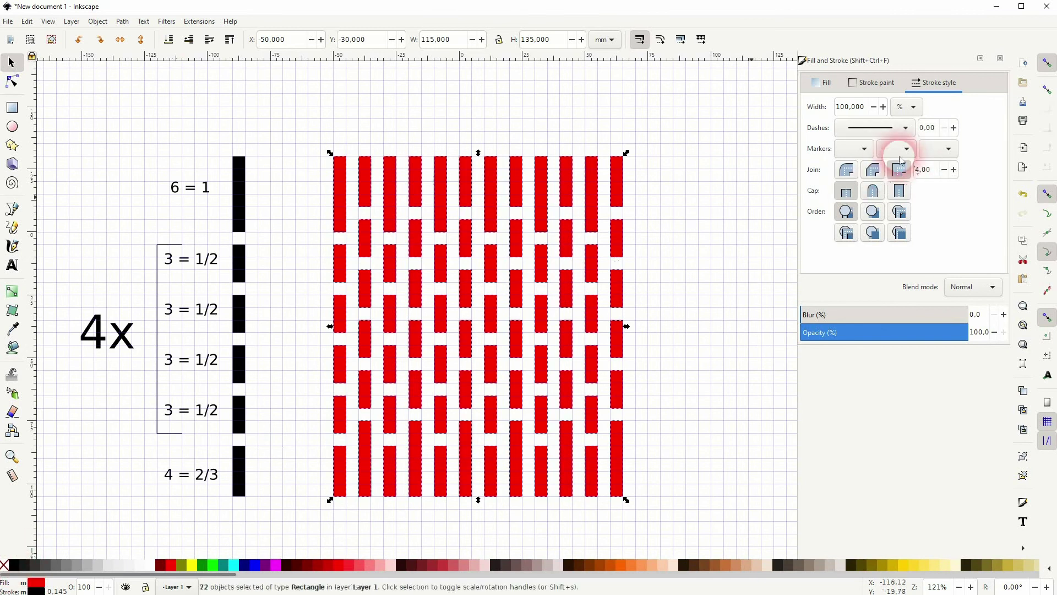
click(906, 106)
click(909, 75)
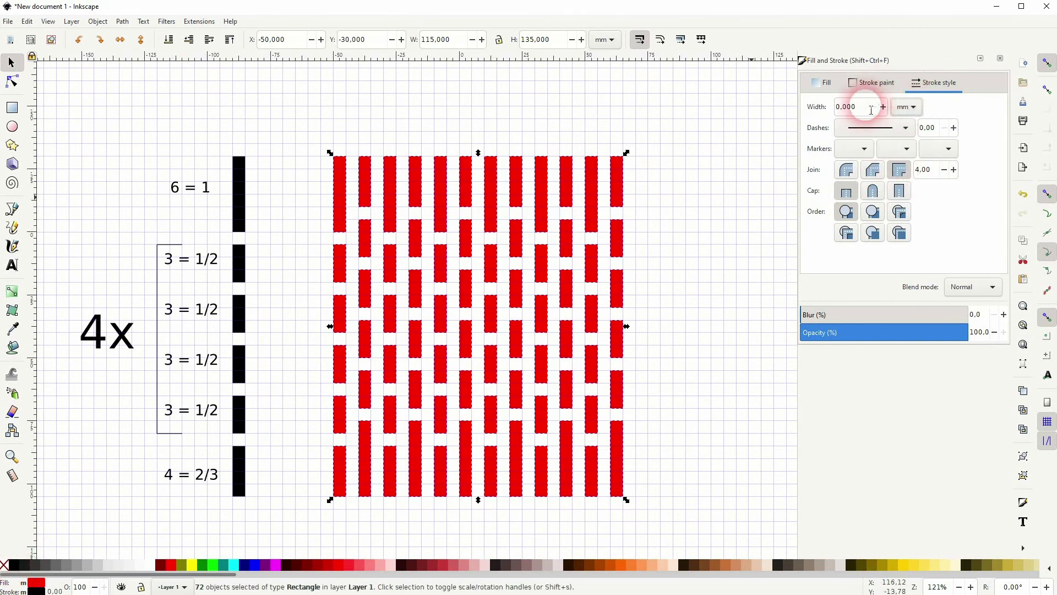
drag(871, 110, 831, 114)
text(2,000)
key(Return)
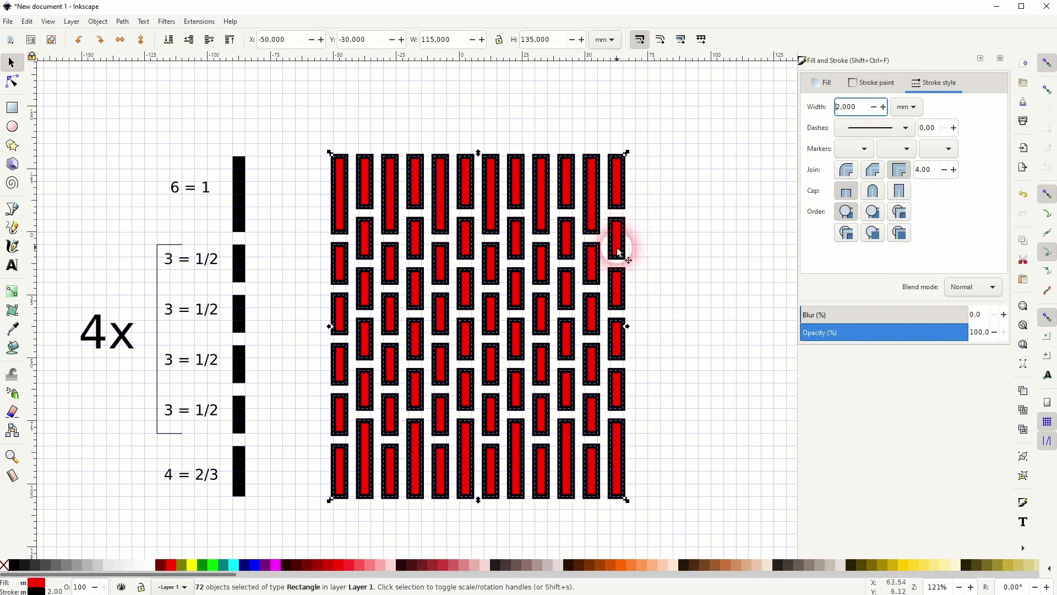
- Overlay a 90°-rotated copy of the bars, then select the entire woven lattice
drag(625, 153, 378, 237)
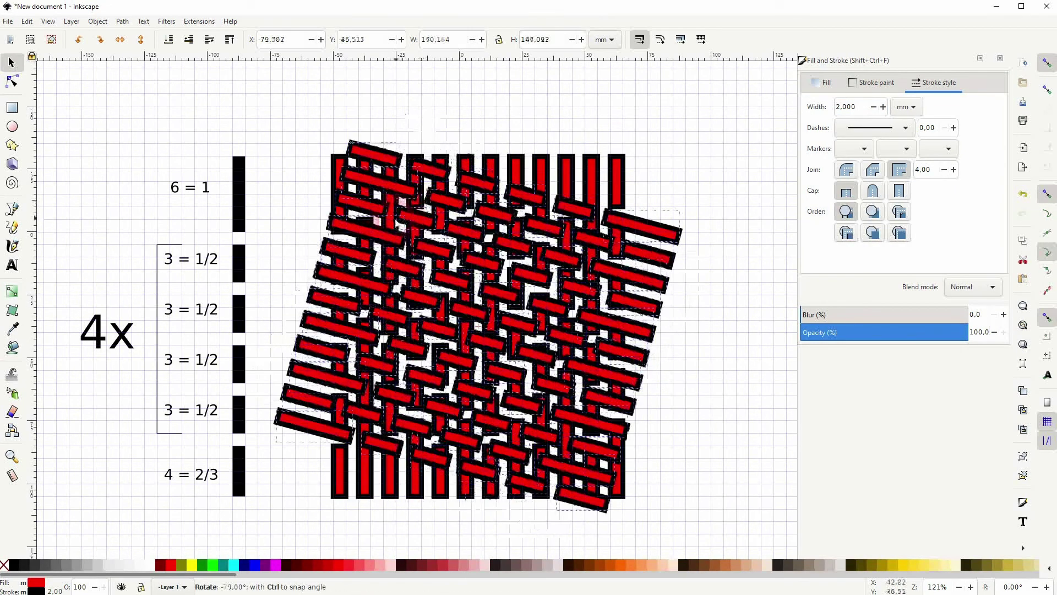
click(679, 282)
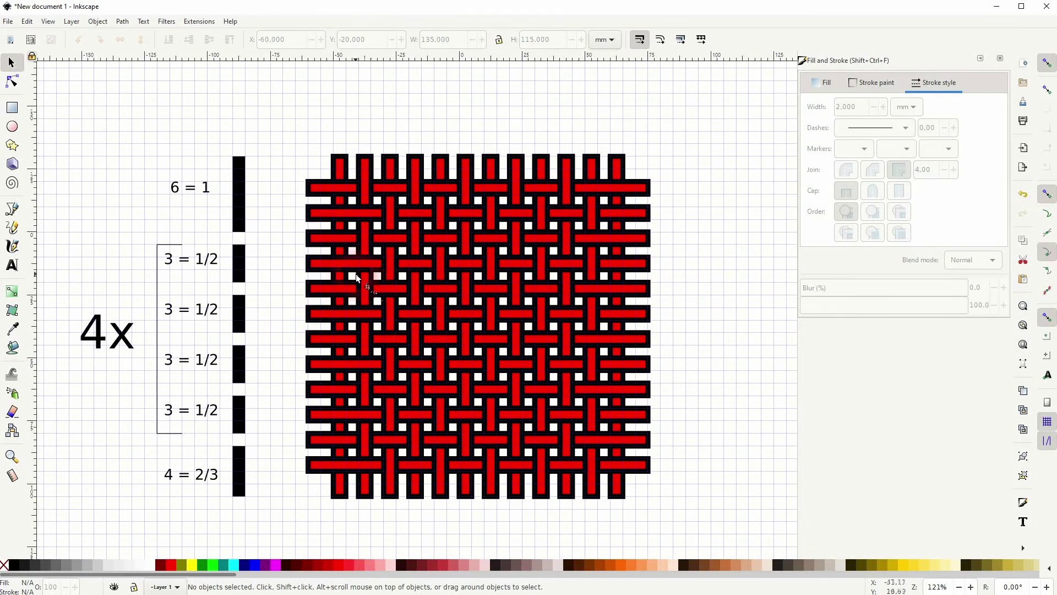
drag(279, 526, 708, 106)
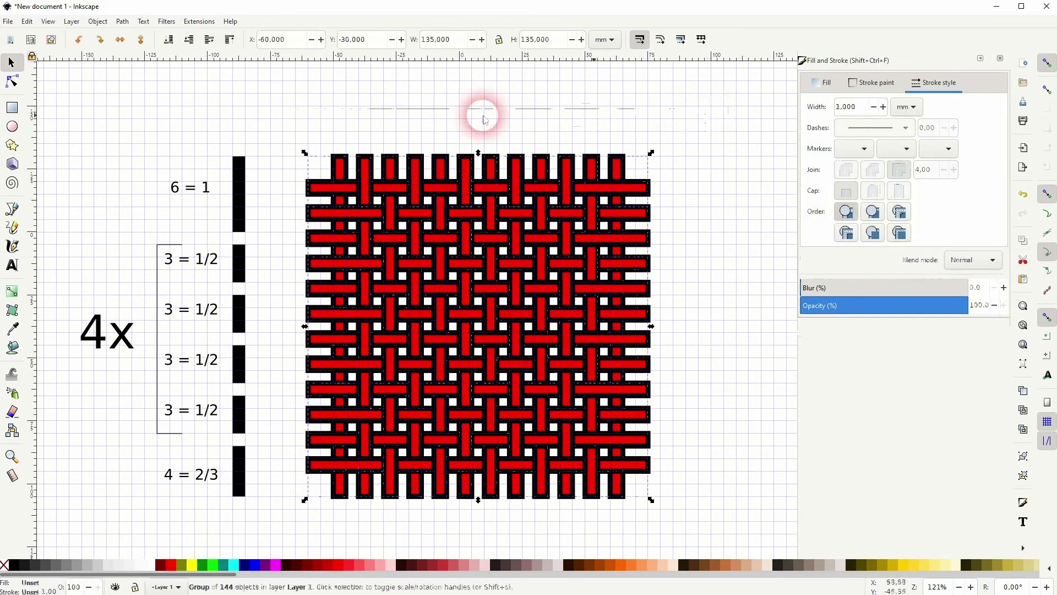
- Delete the canvas grid in Document Properties
click(8, 21)
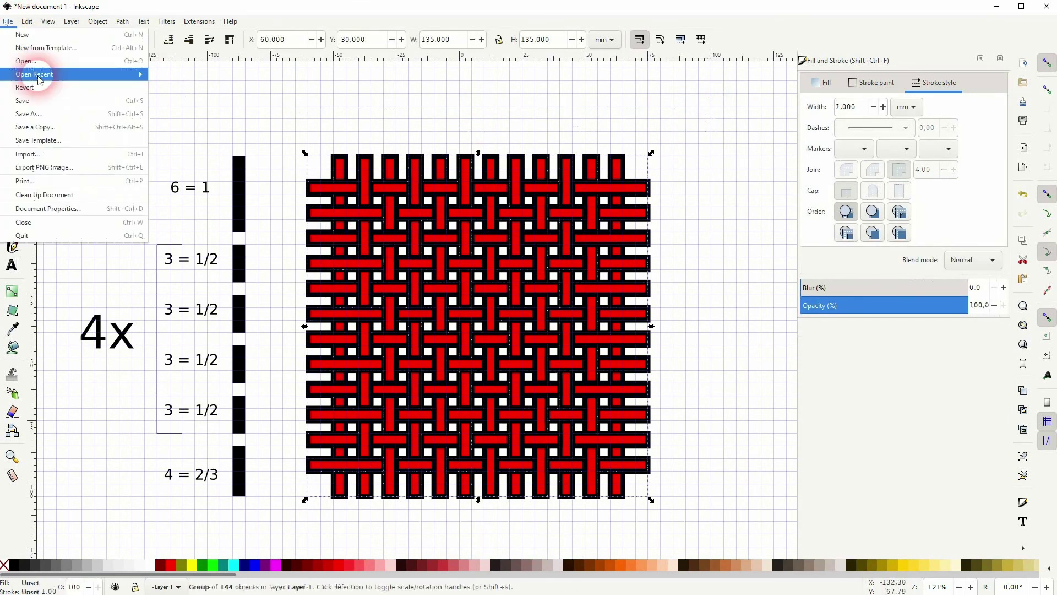
click(71, 212)
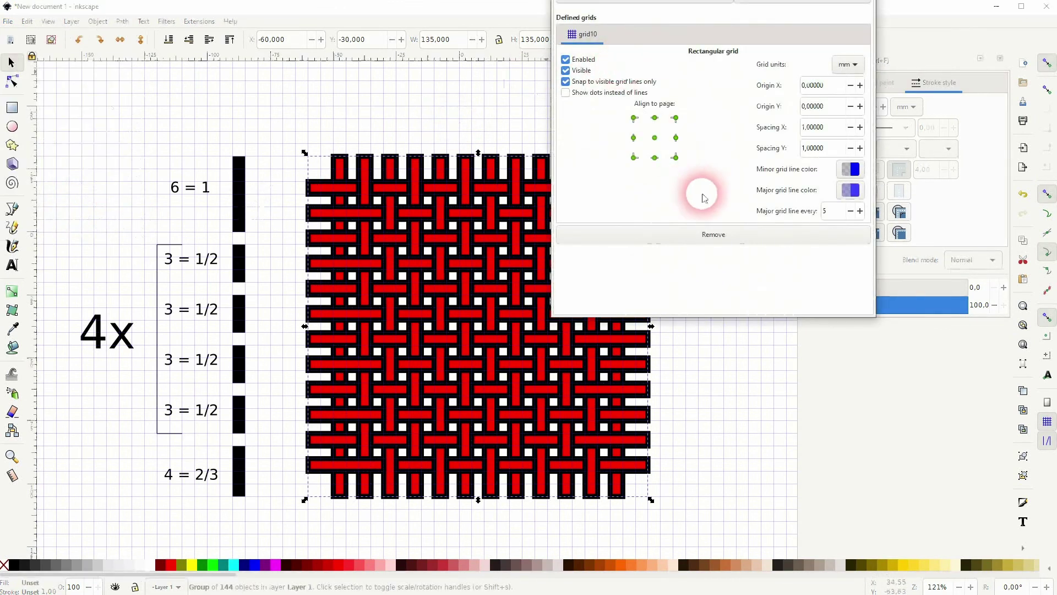
click(724, 239)
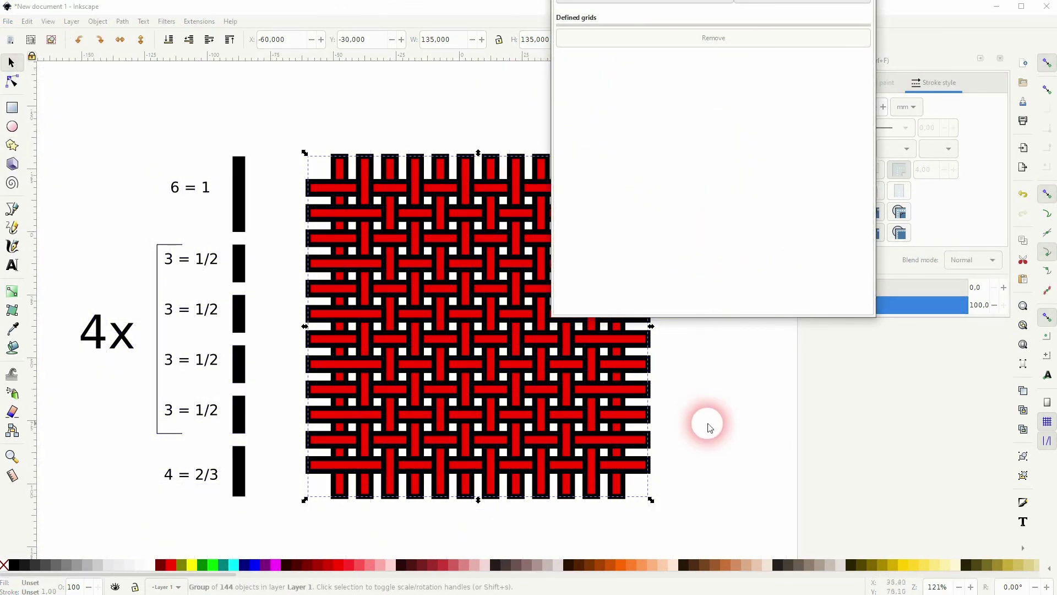